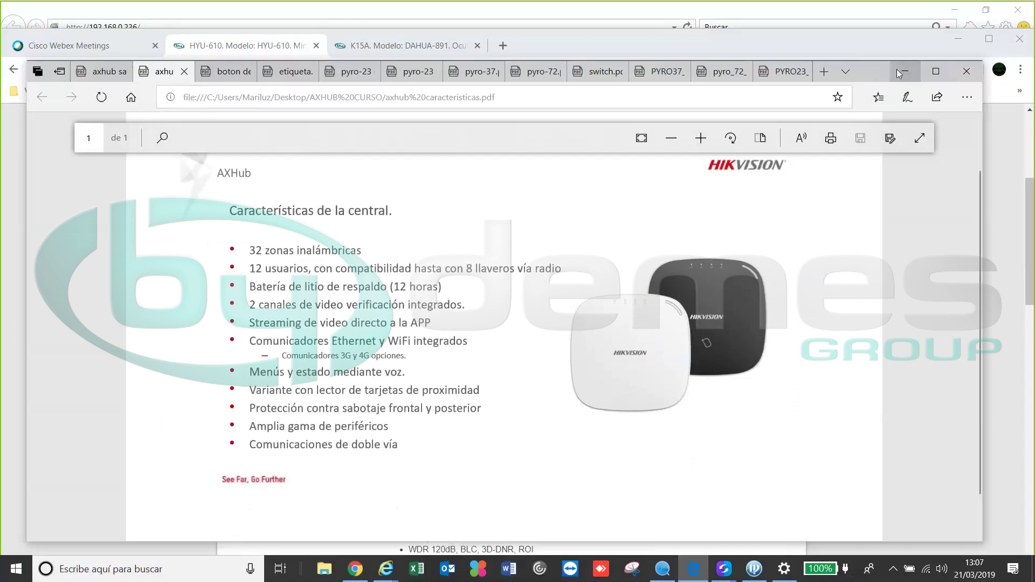
In SADP, pick the inactive DS-PWA32-HG hub and open its 192.168.0.234 web page in Chrome
click(904, 72)
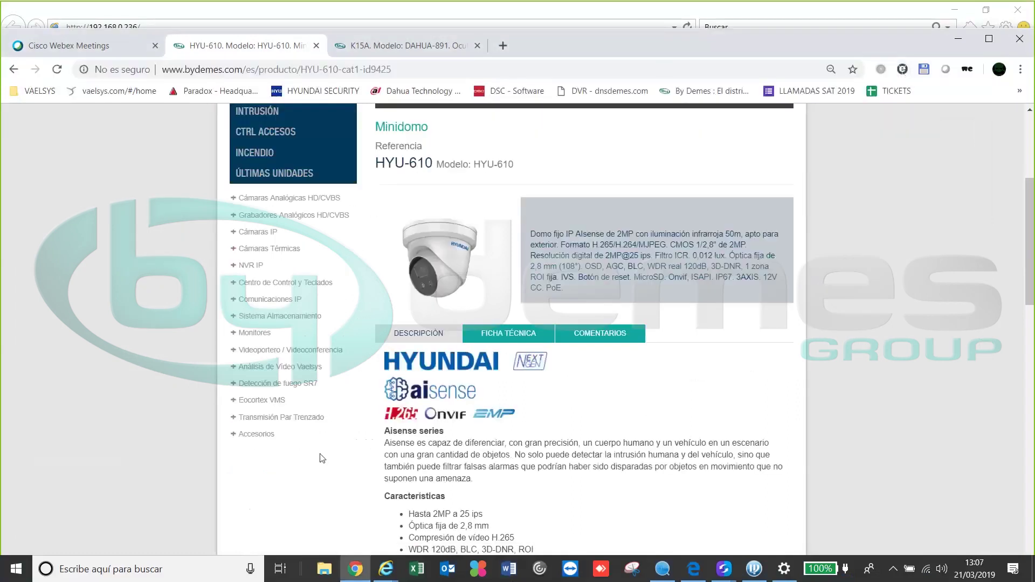
click(663, 569)
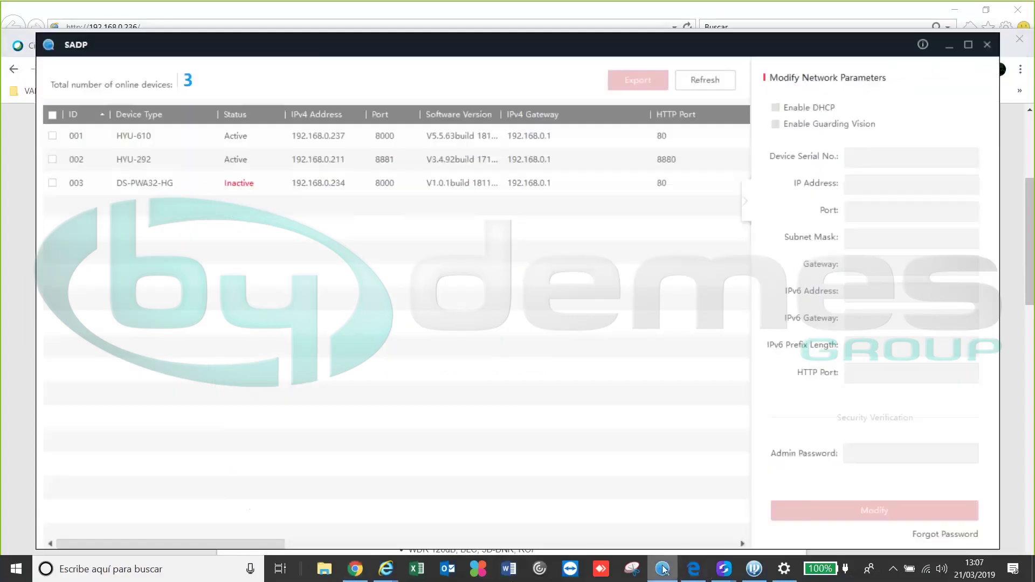
click(201, 161)
click(229, 193)
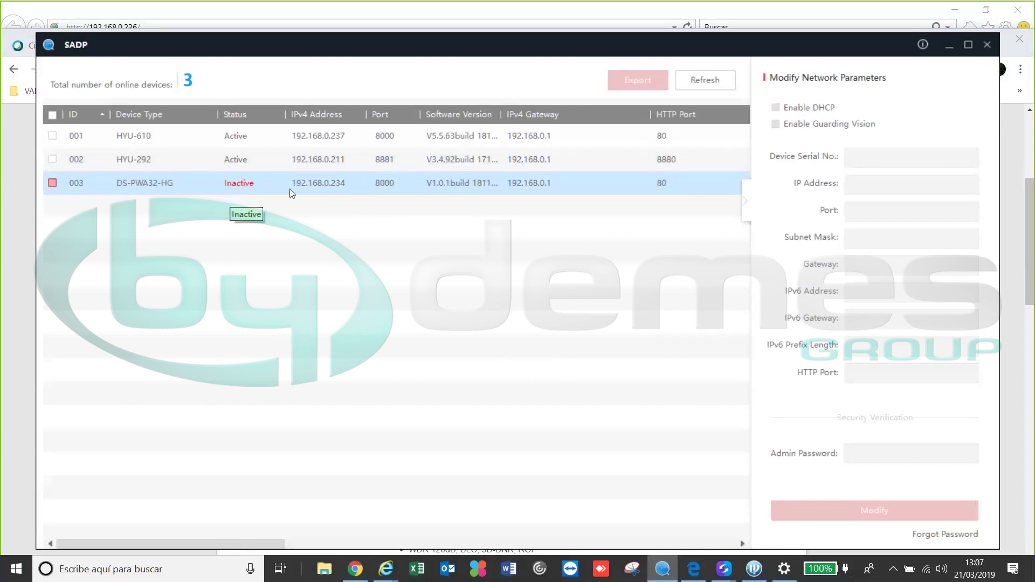
double_click(339, 184)
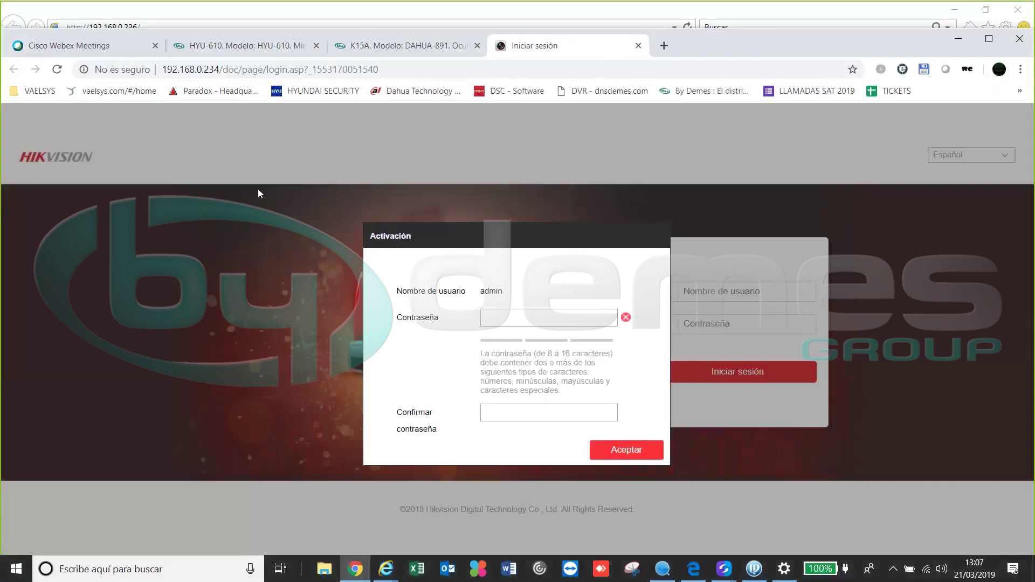
Enter and confirm a new admin password in the Activación dialog and accept it
text(admin1234)
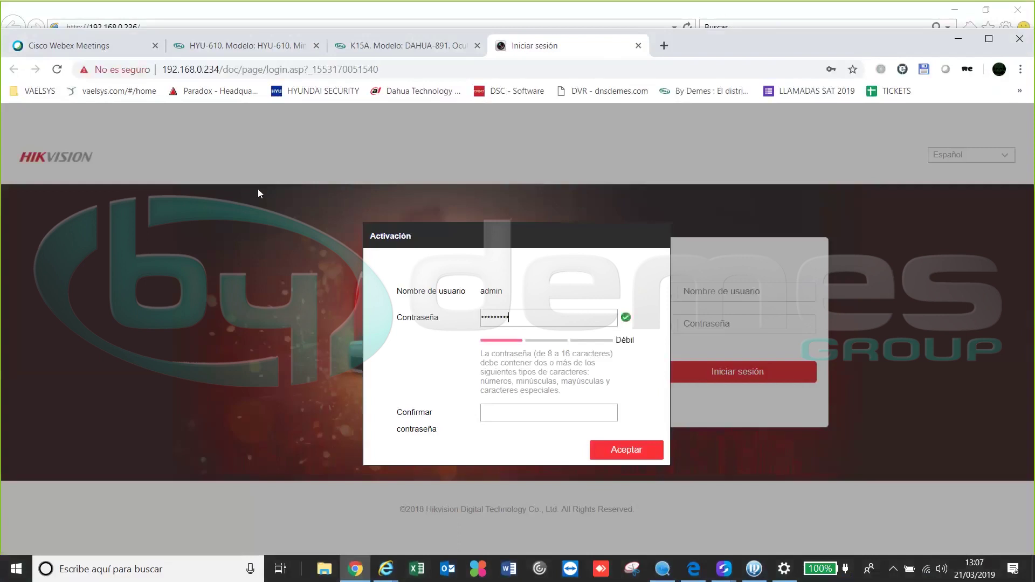
key(Tab)
text(admin123)
click(632, 452)
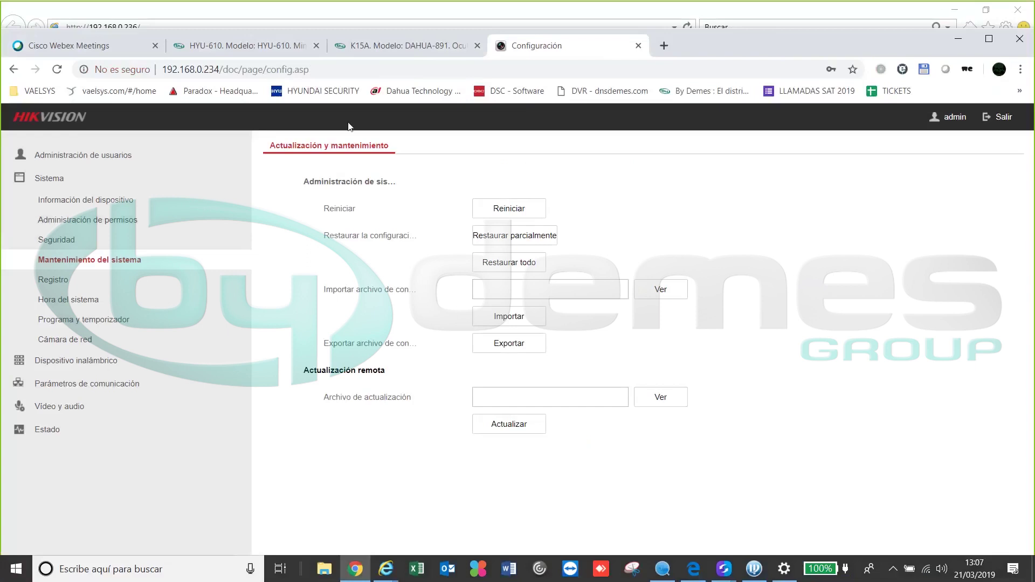
View the Usuario list under Administración de usuarios, then the empty Llavero transmisor list
click(98, 151)
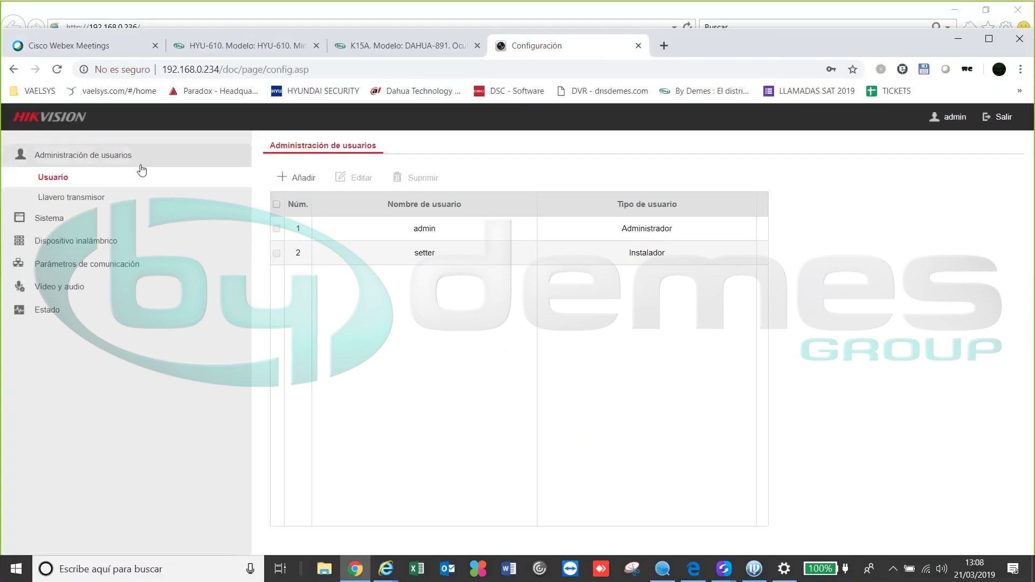
click(97, 200)
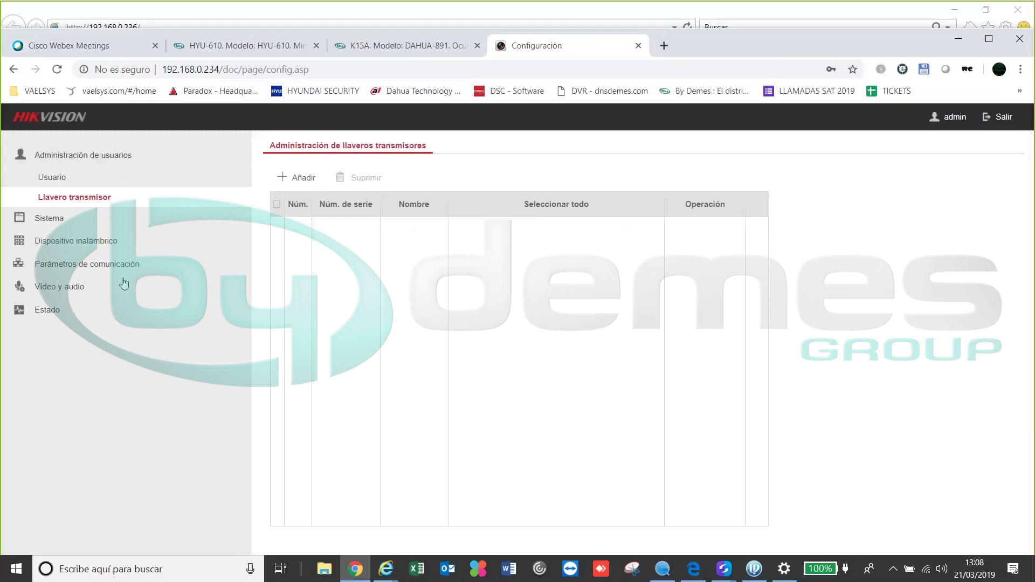
Switch on the Armado con fallo toggle under Sistema > Administración de permisos
click(70, 219)
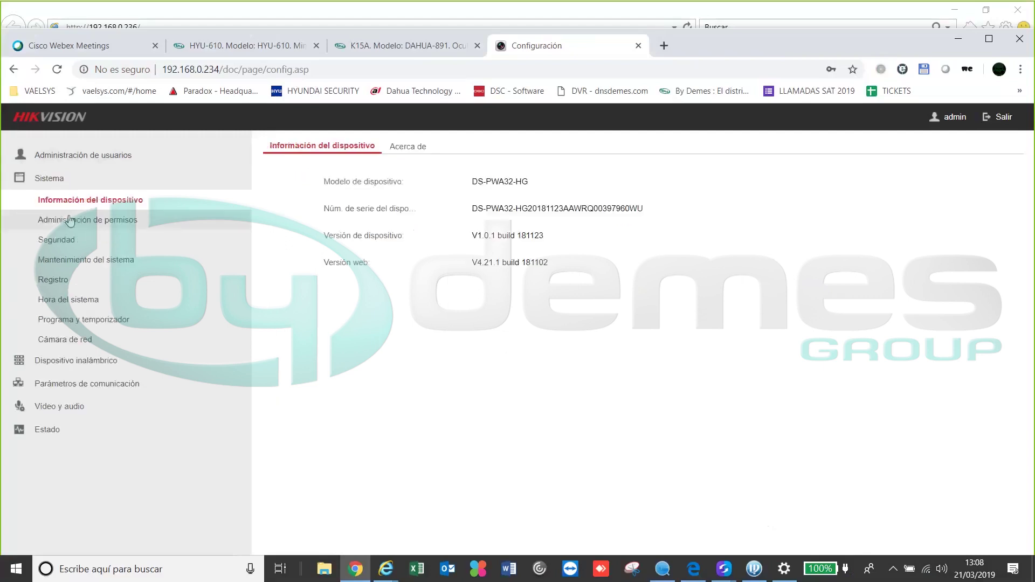
click(70, 219)
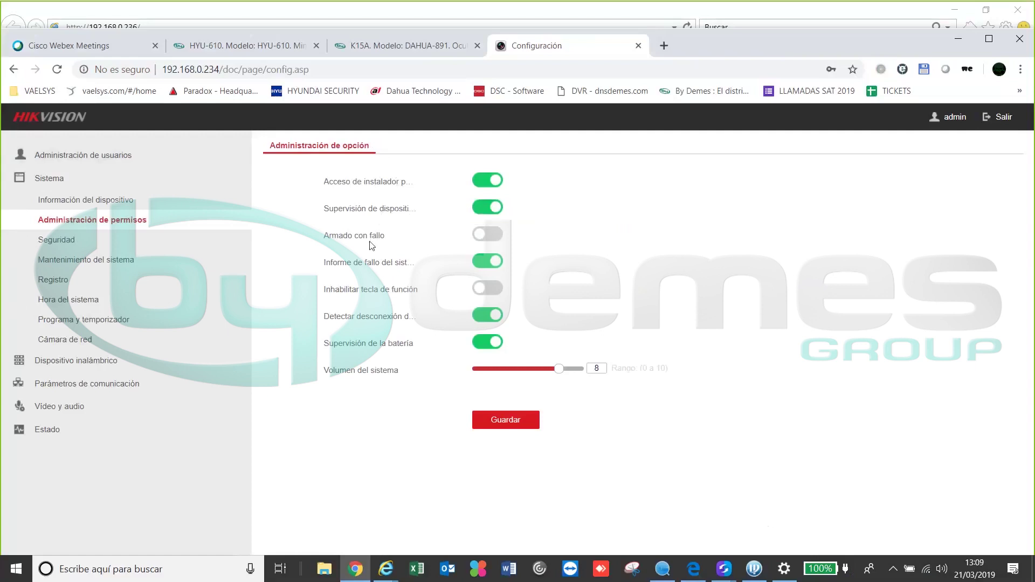
click(480, 242)
click(54, 244)
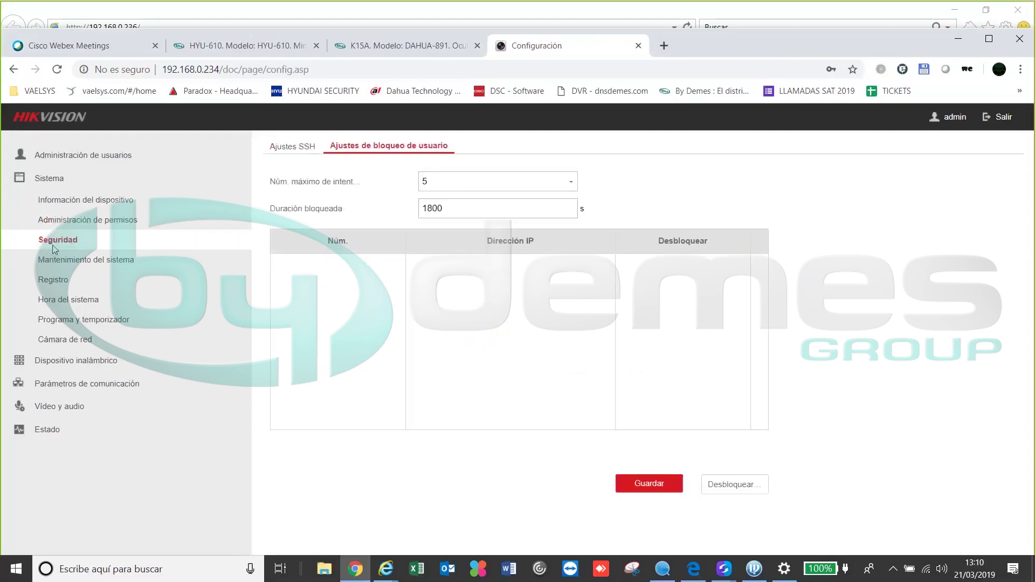
Check the SSH and user lockout tabs, keeping maximum login attempts at 5 with 1800 s lock
click(292, 149)
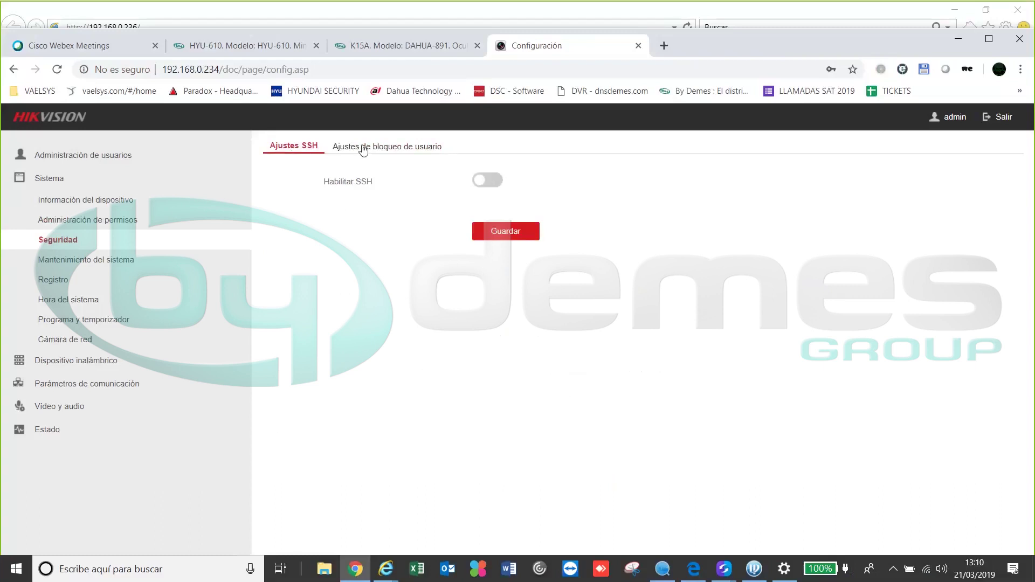
click(364, 149)
click(306, 151)
click(396, 148)
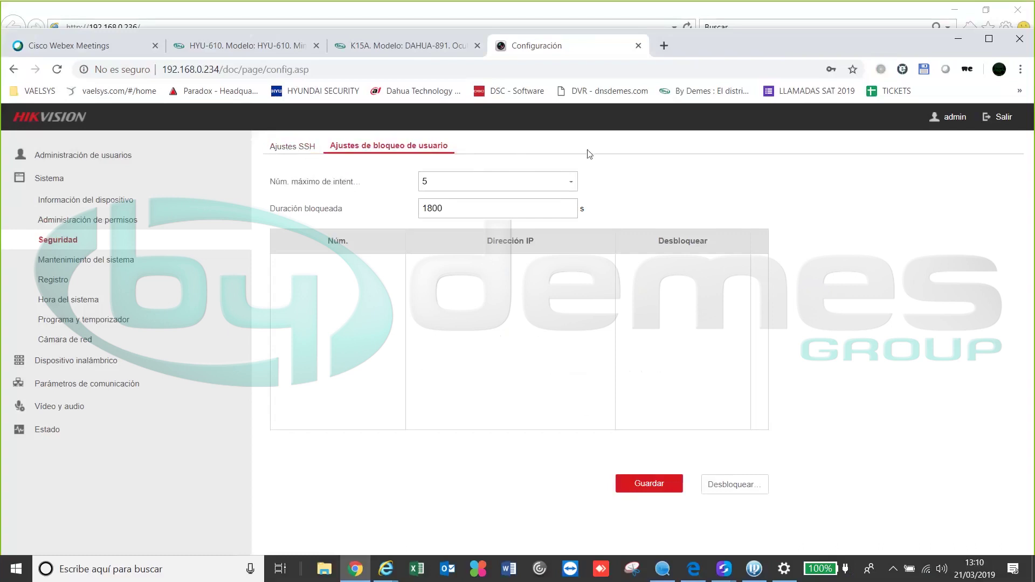
click(570, 184)
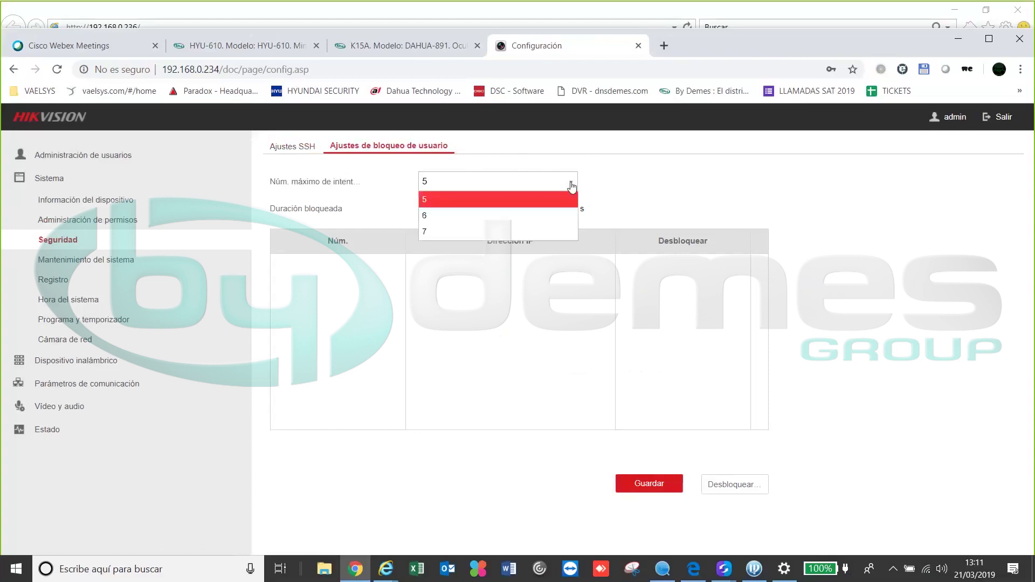
click(615, 175)
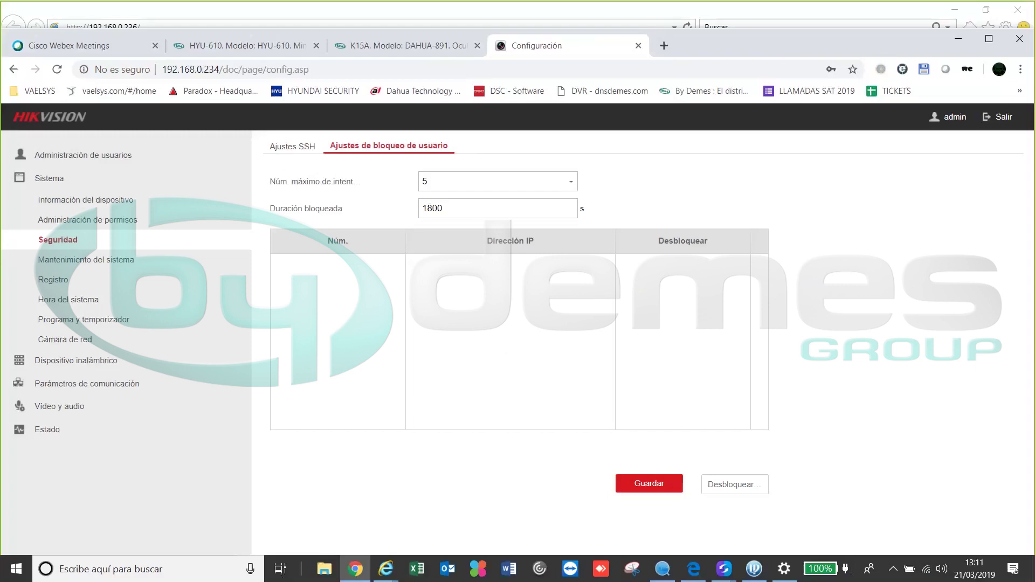
Look over the System Maintenance options, then go to the Registro event log search
click(99, 261)
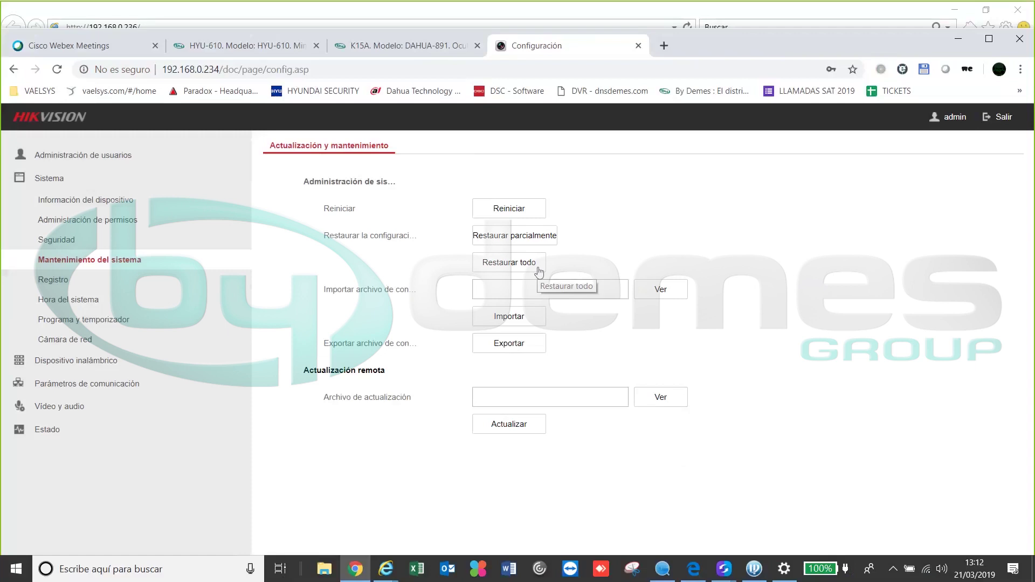
click(53, 280)
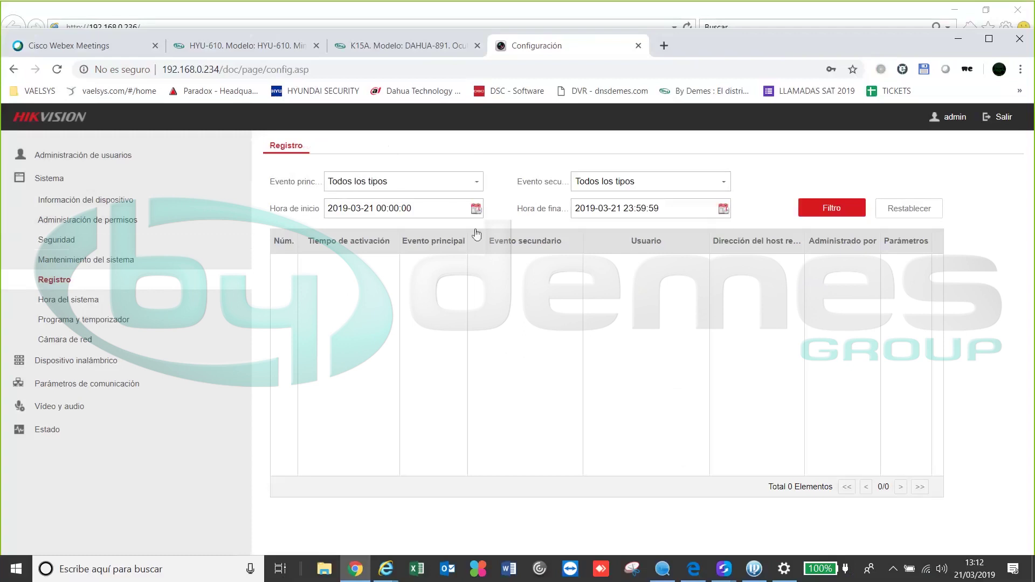
Set Evento principal to Alarma, leaving Evento secundario at Todos los tipos
click(466, 182)
click(406, 216)
click(723, 184)
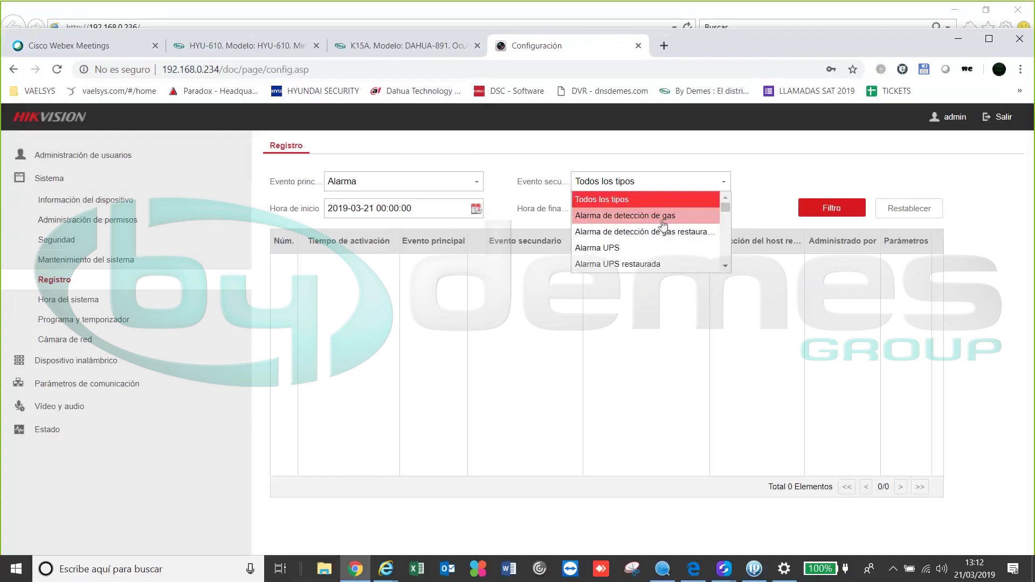
scroll(664, 225, down, 1)
scroll(665, 225, down, 4)
scroll(647, 238, down, 4)
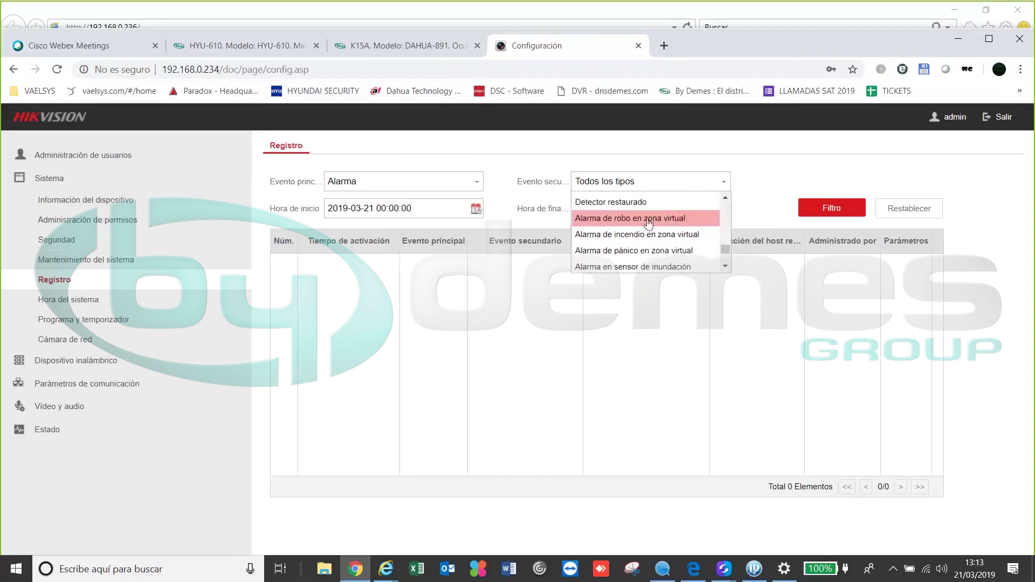
click(496, 171)
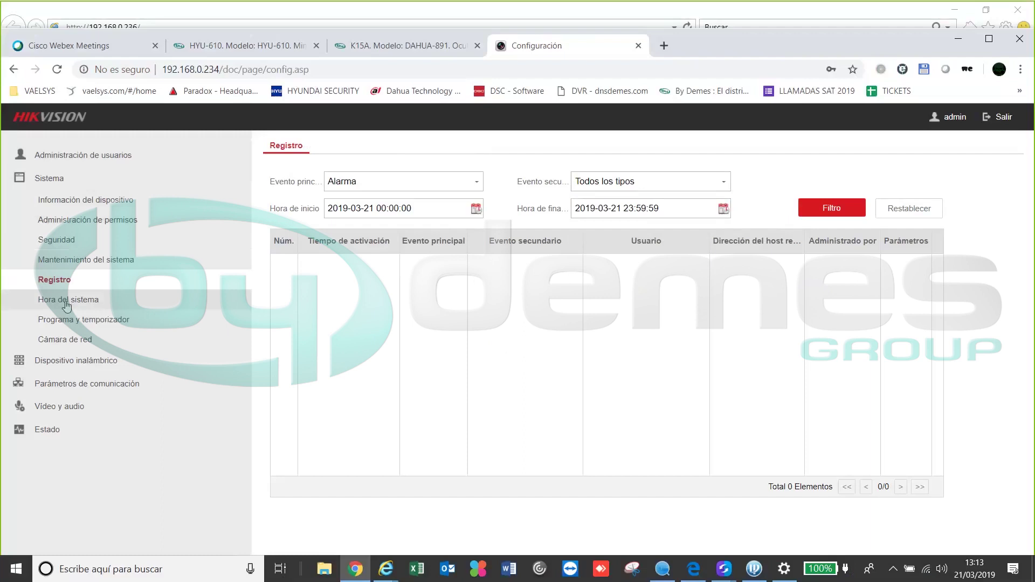
click(67, 300)
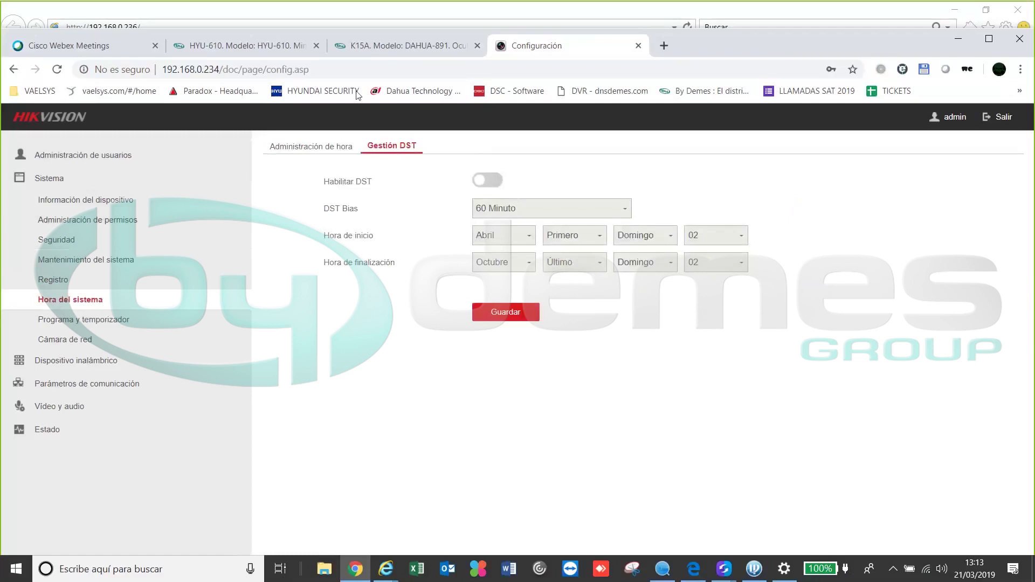
Sync the hub clock with the computer in GMT+01:00, save, and view the Gestión DST tab
click(312, 147)
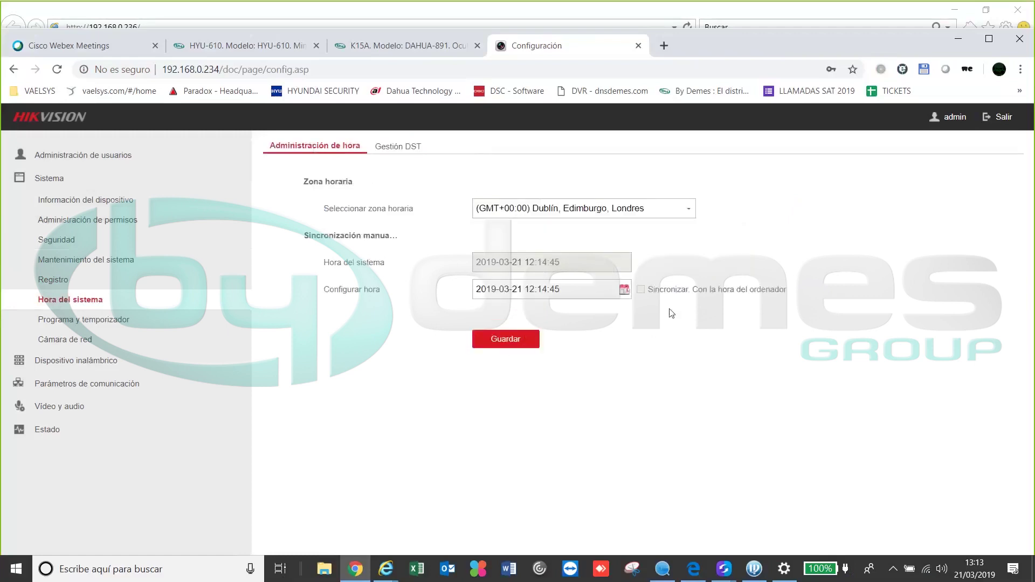
click(641, 290)
click(523, 340)
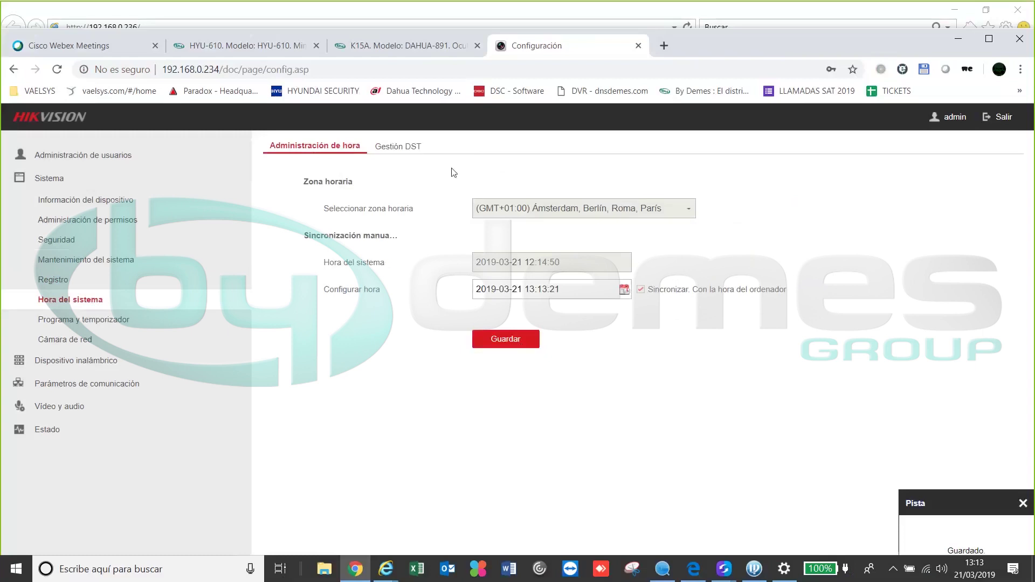
click(392, 147)
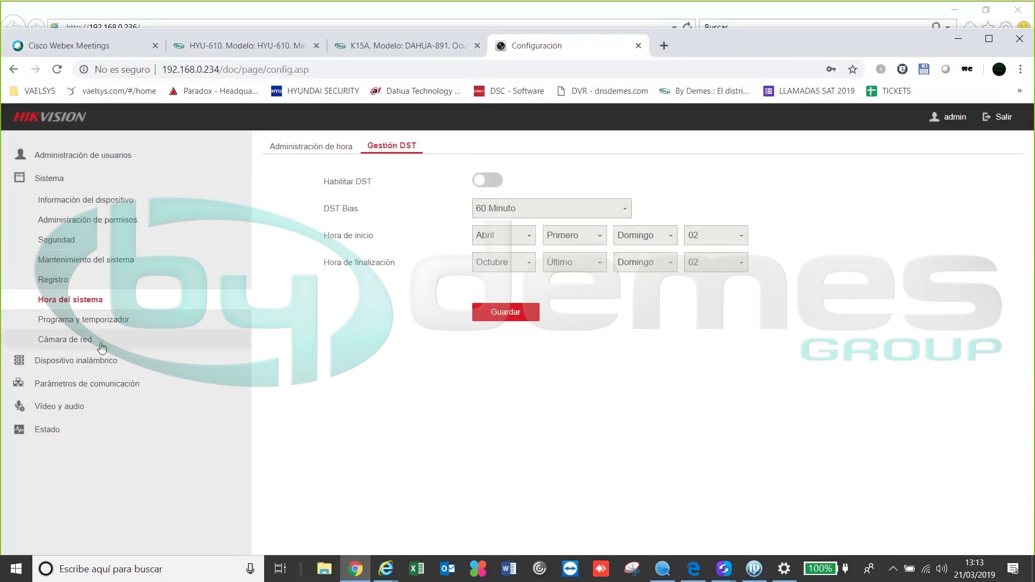
click(110, 324)
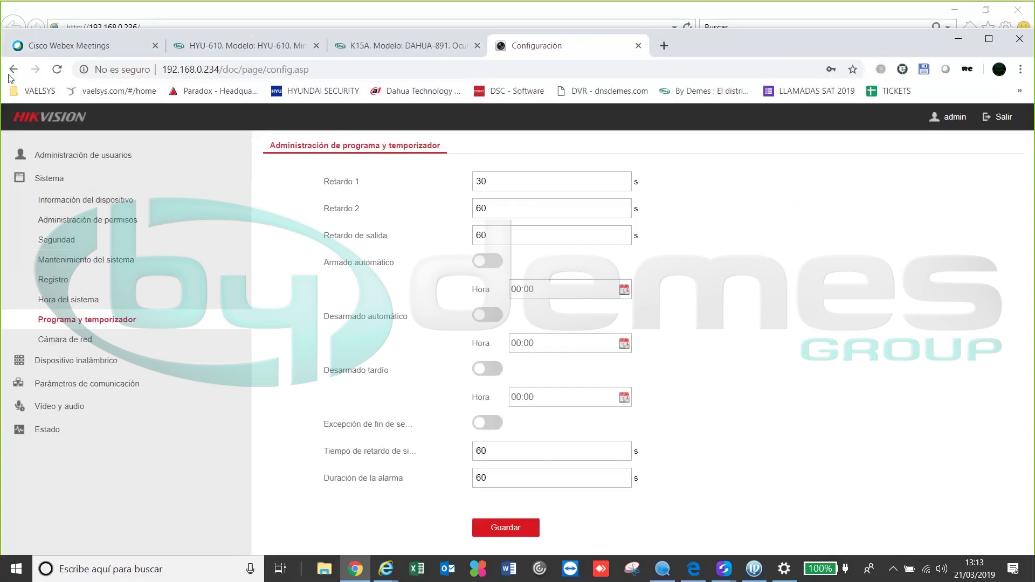
Set Retardo 1, Retardo 2 and Retardo de salida each to 1 second
double_click(487, 182)
text(1)
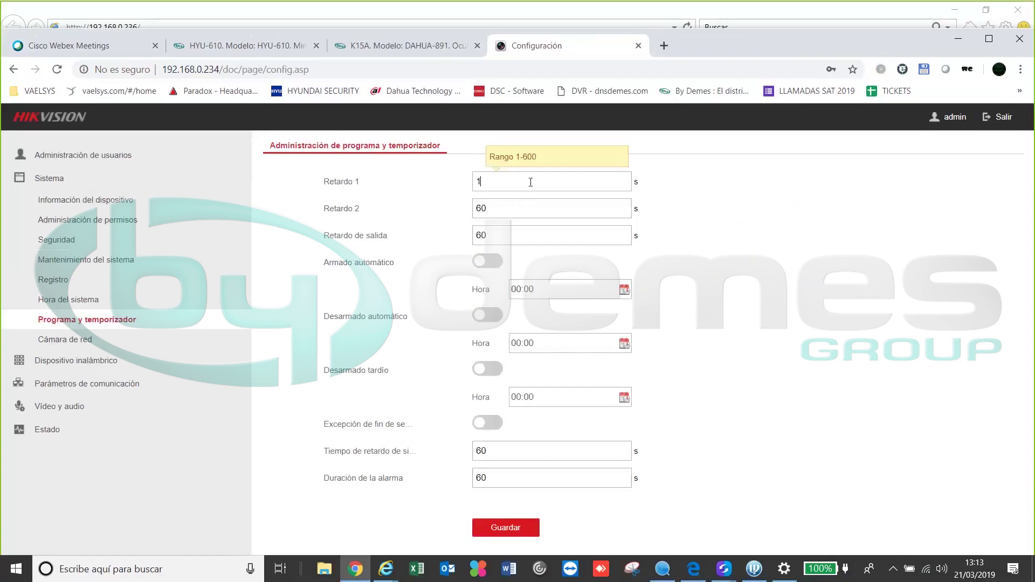
double_click(506, 208)
text(1)
double_click(547, 249)
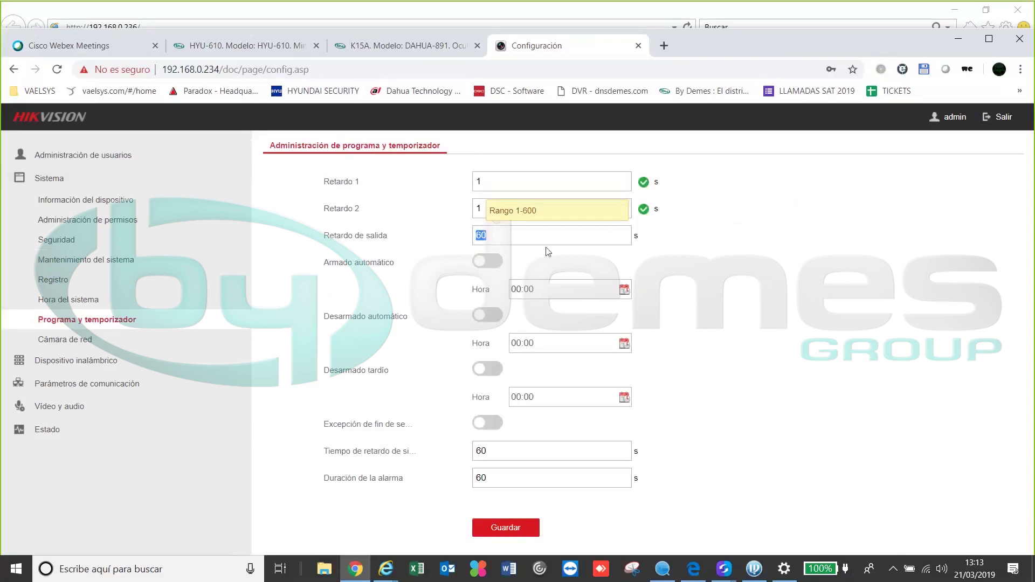
text(1)
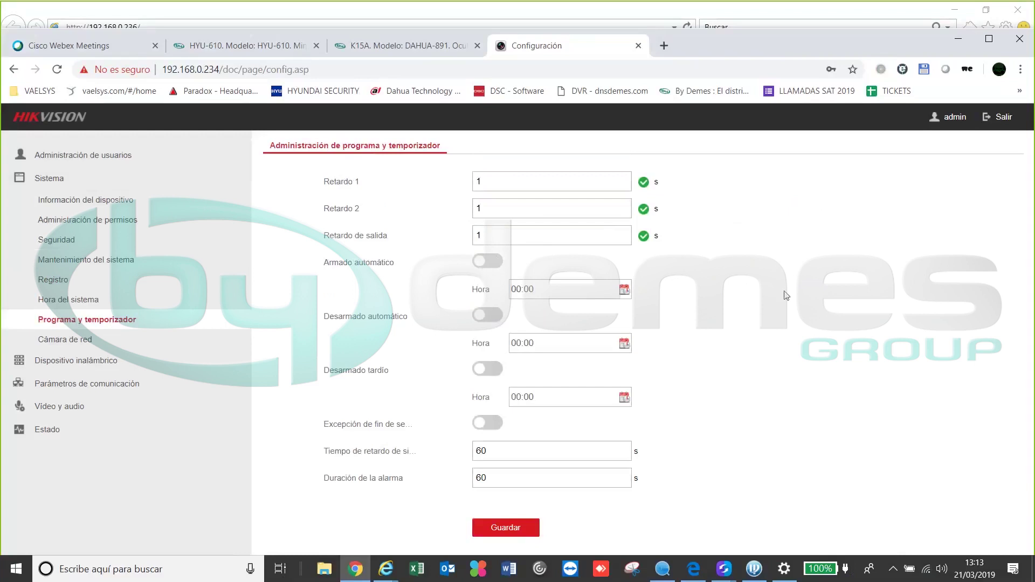
Set the siren delay to 1 s and alarm duration to 4 s, then save
click(487, 423)
click(487, 423)
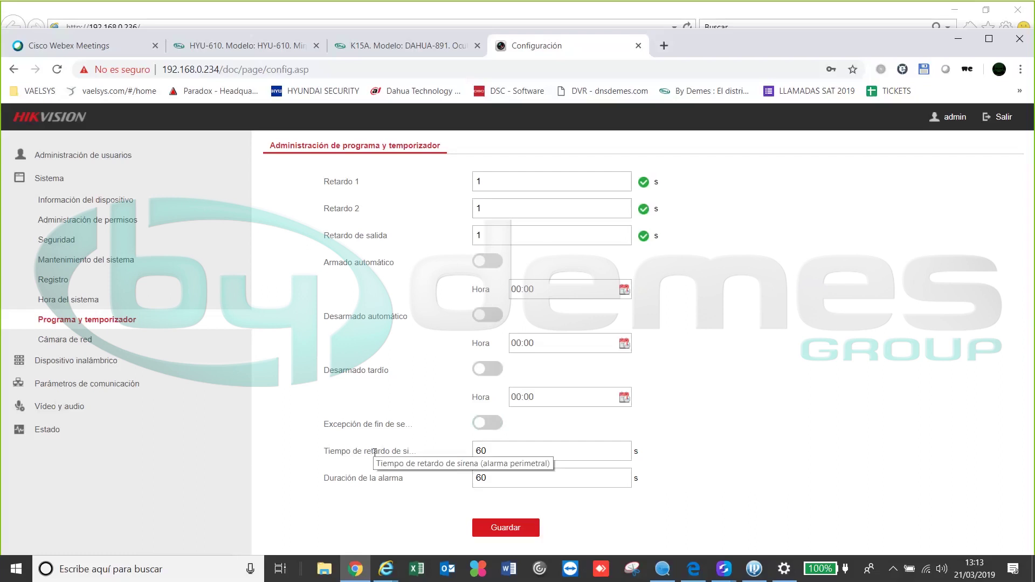
double_click(531, 455)
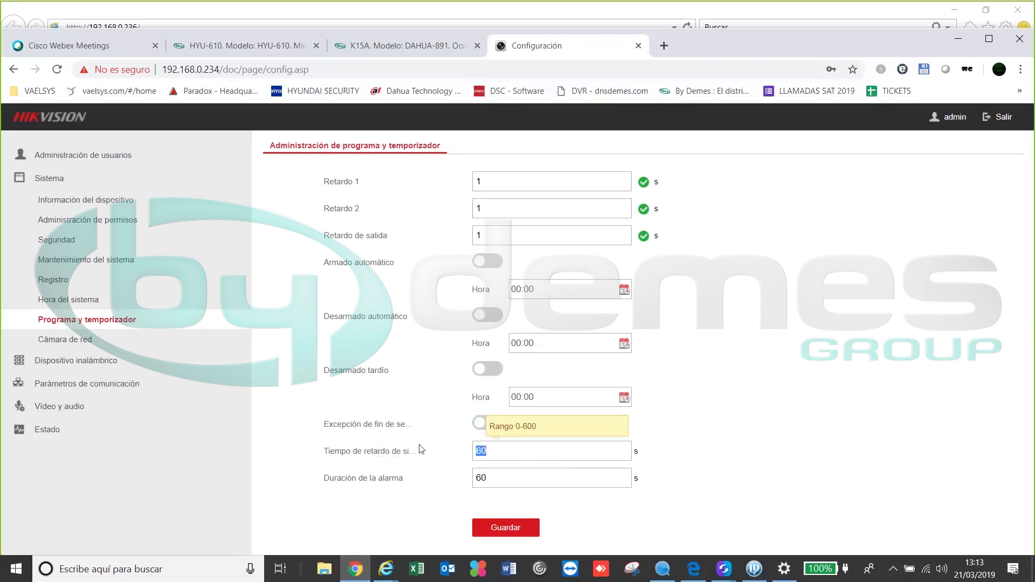
text(1)
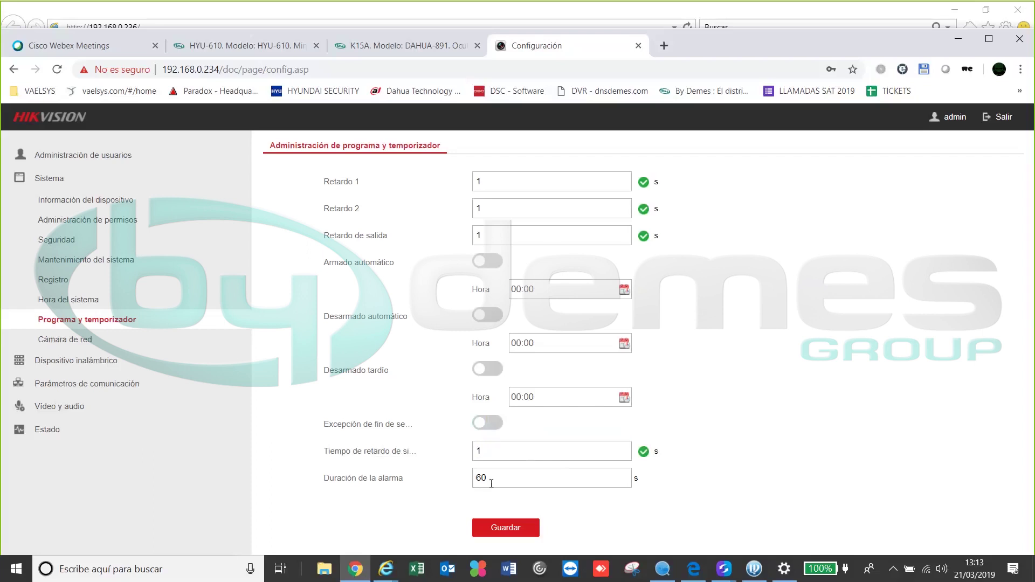
click(481, 477)
double_click(481, 477)
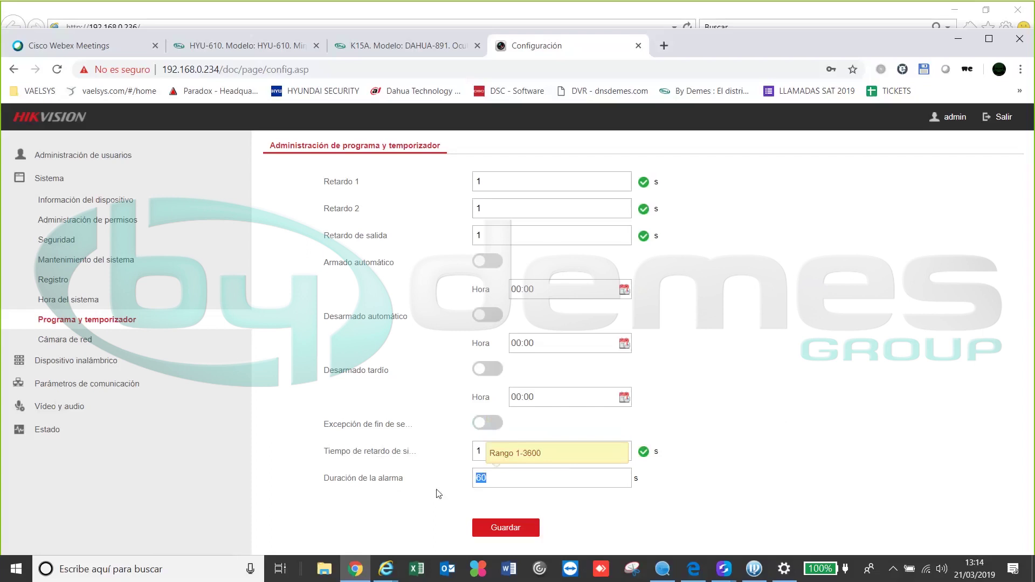
text(4)
click(488, 529)
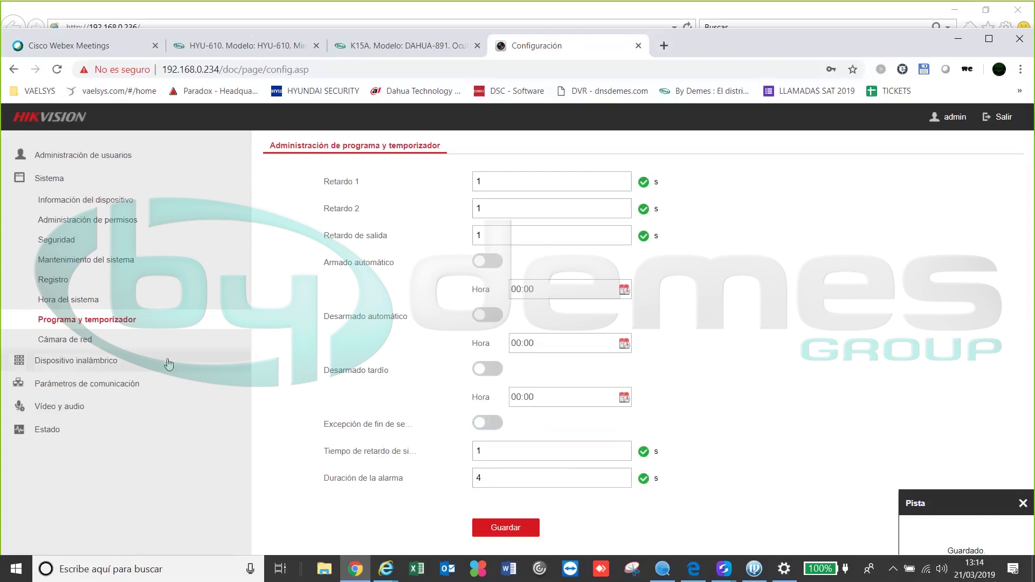
click(71, 344)
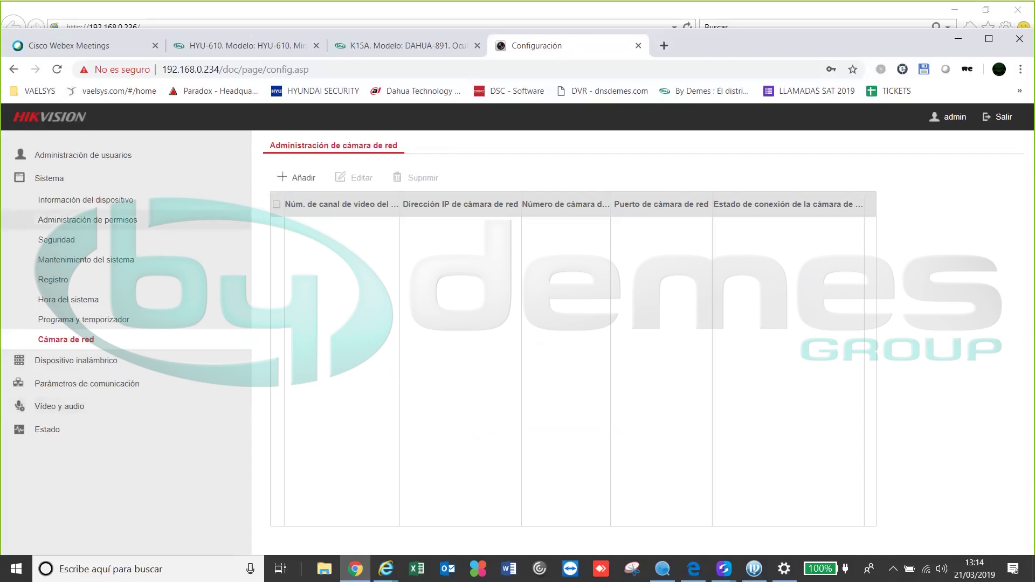
In the Hyundai camera's IE window, check Protocolo de integración shows ONVIF enabled with one admin user
click(386, 569)
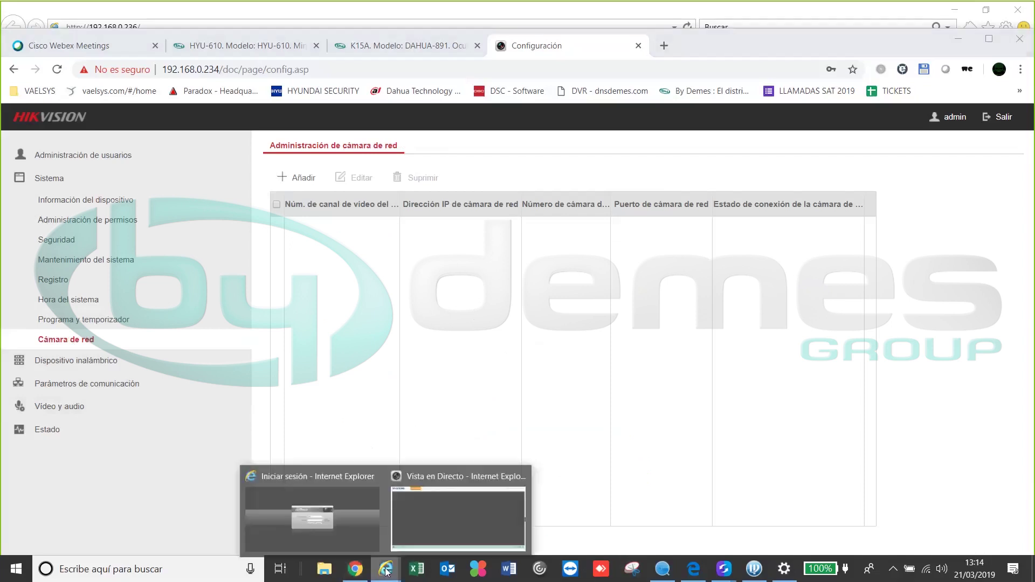
click(432, 525)
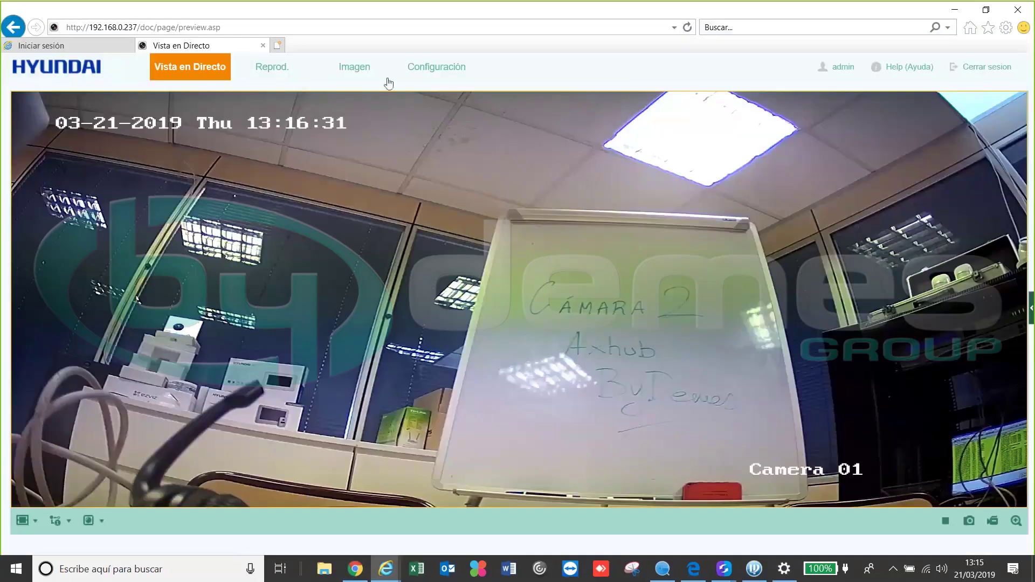
click(424, 75)
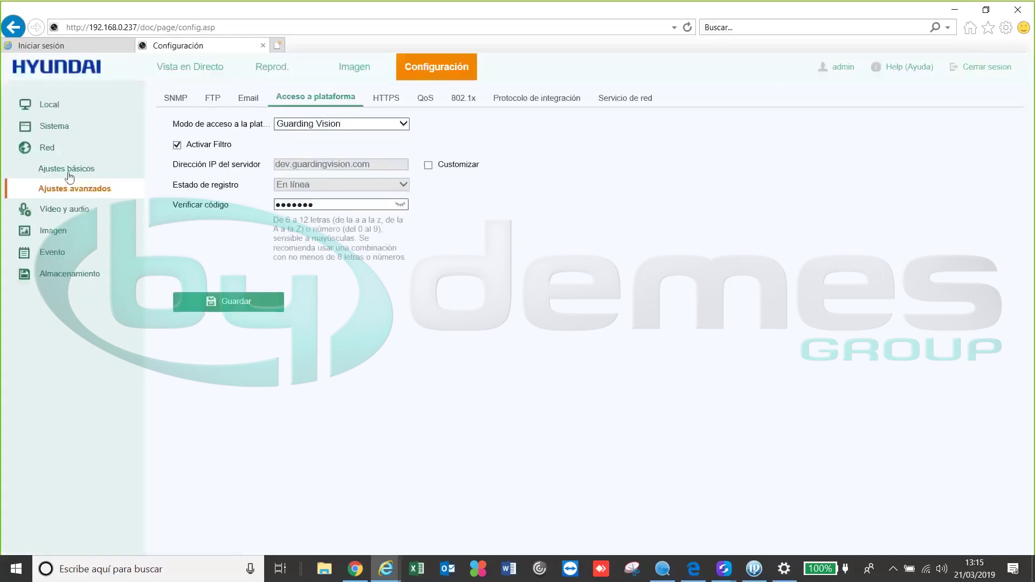
click(601, 100)
click(541, 95)
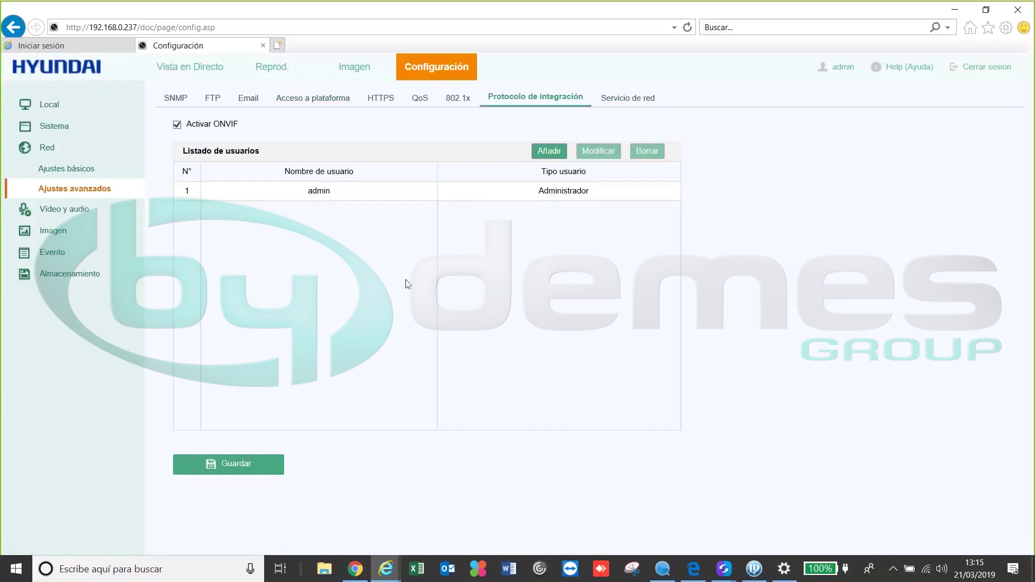
mouse_move(386, 569)
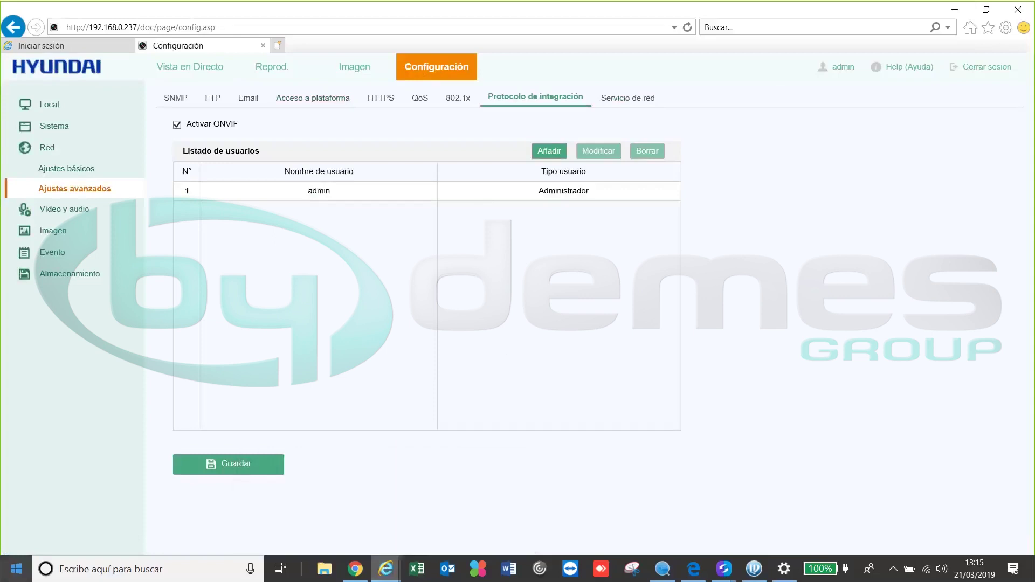
click(357, 572)
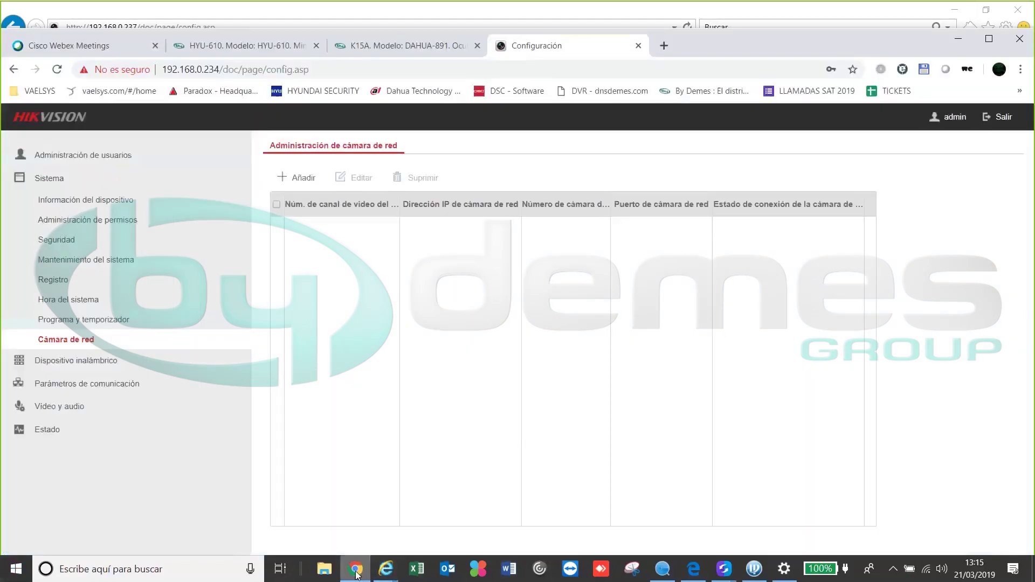
Open the Añadir cámara en red form after checking the Dahua camera's login window
click(304, 176)
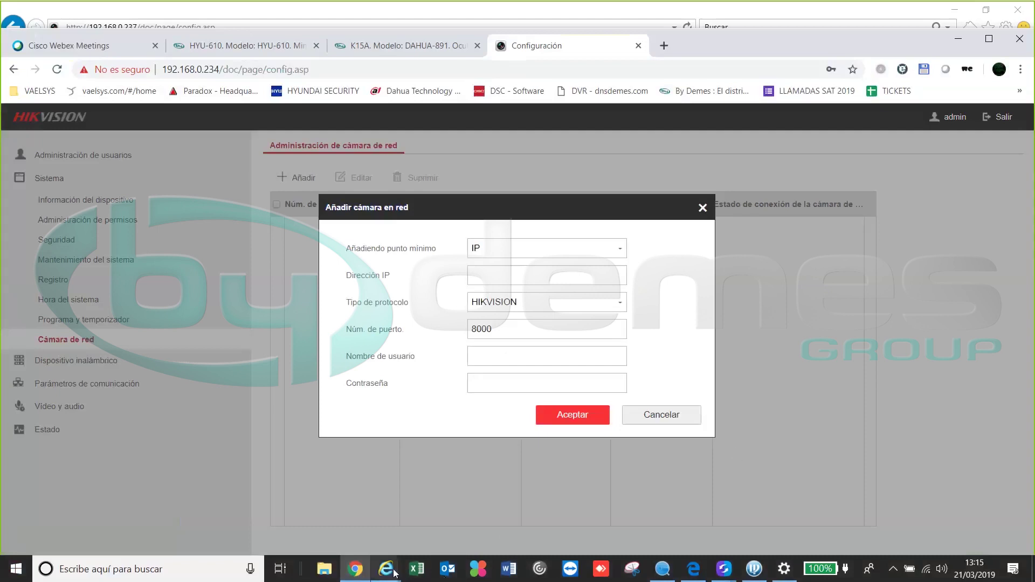
mouse_move(385, 569)
click(351, 510)
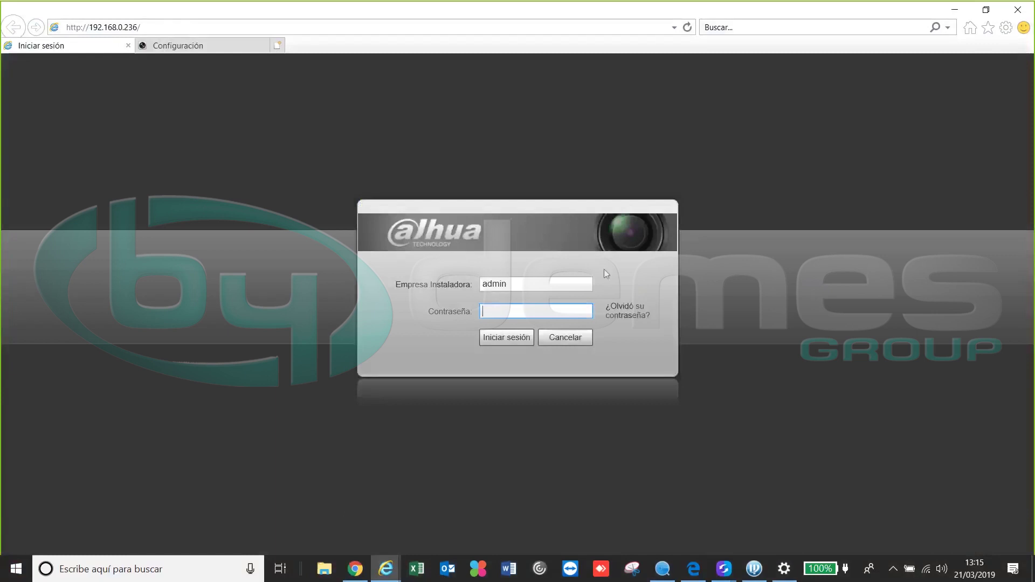
click(370, 568)
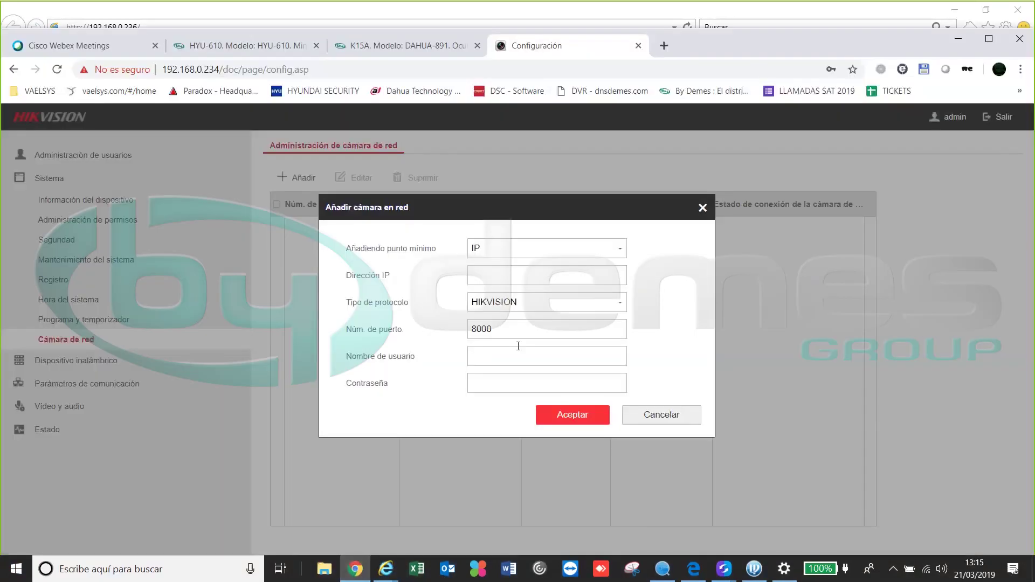
Add camera 192.168.0.236 using ONVIF, user admin and the camera's password
click(550, 279)
text(192)
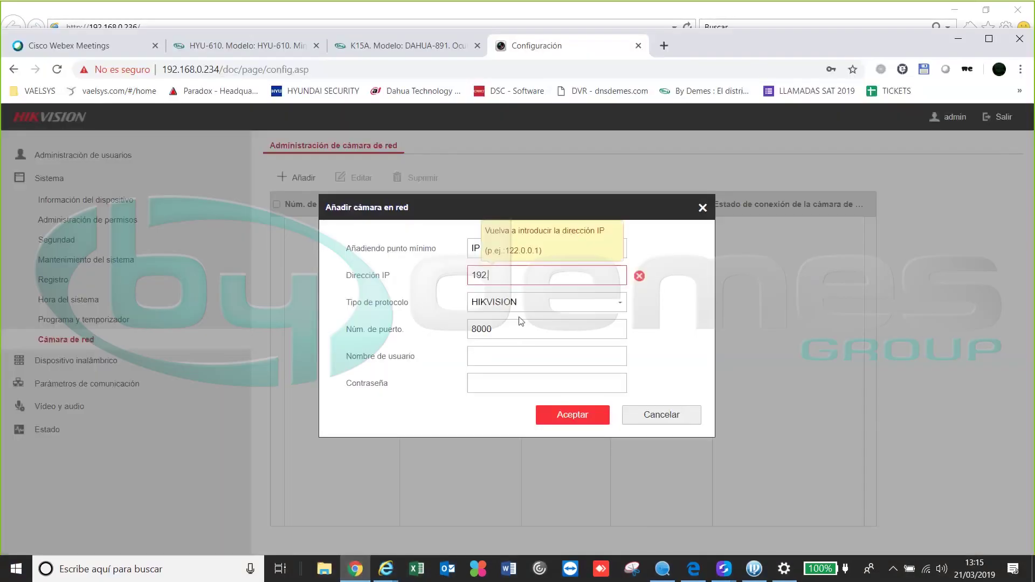
text(.168.0.236)
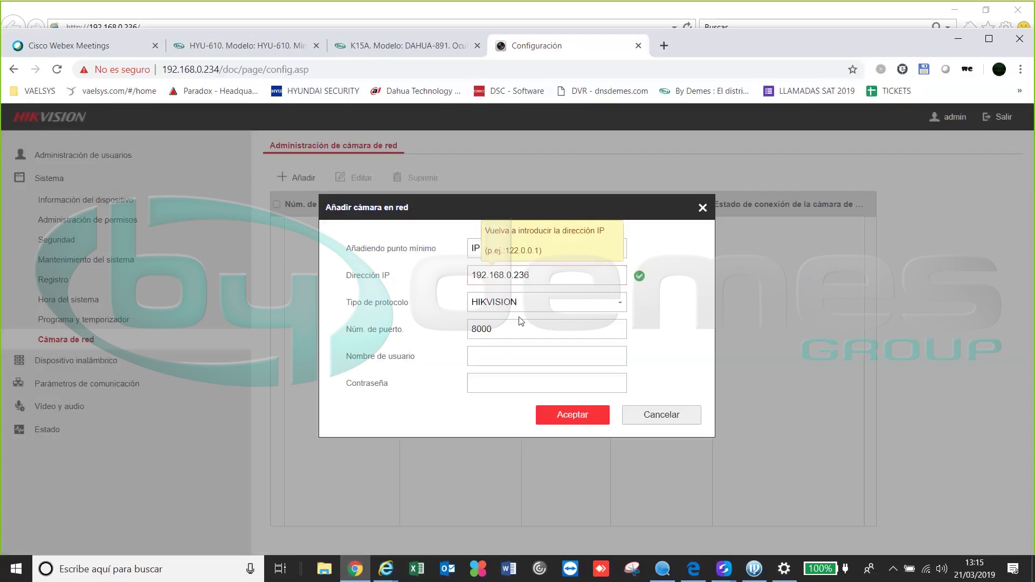
click(527, 303)
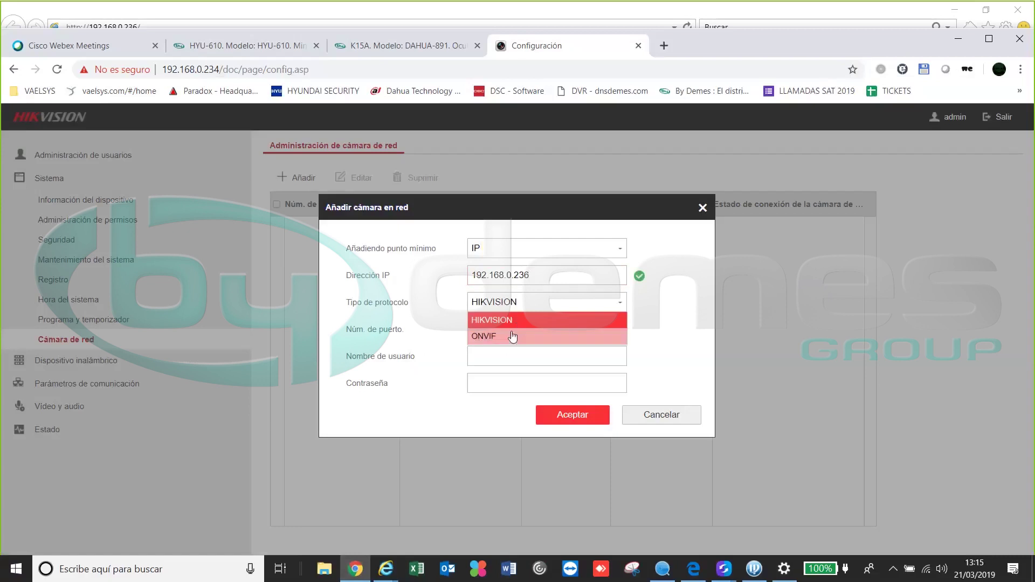
click(512, 336)
click(500, 356)
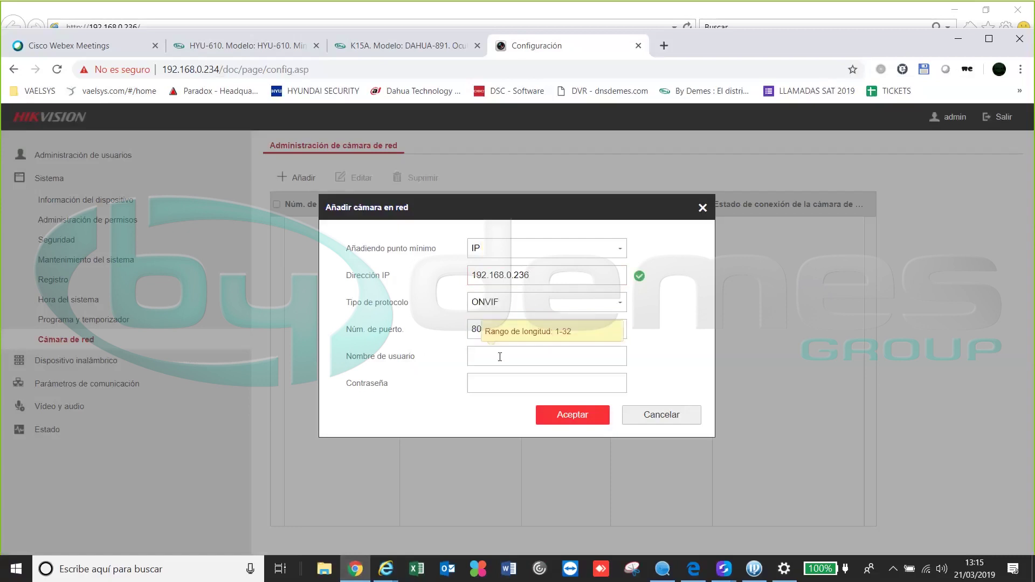
text(admin)
key(Tab)
text(*******)
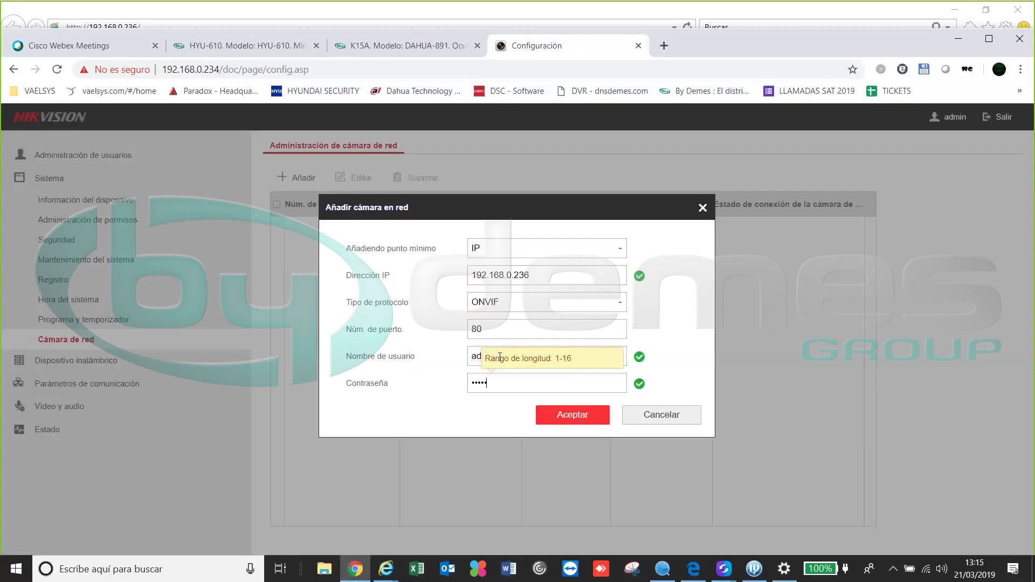
text(**)
click(556, 420)
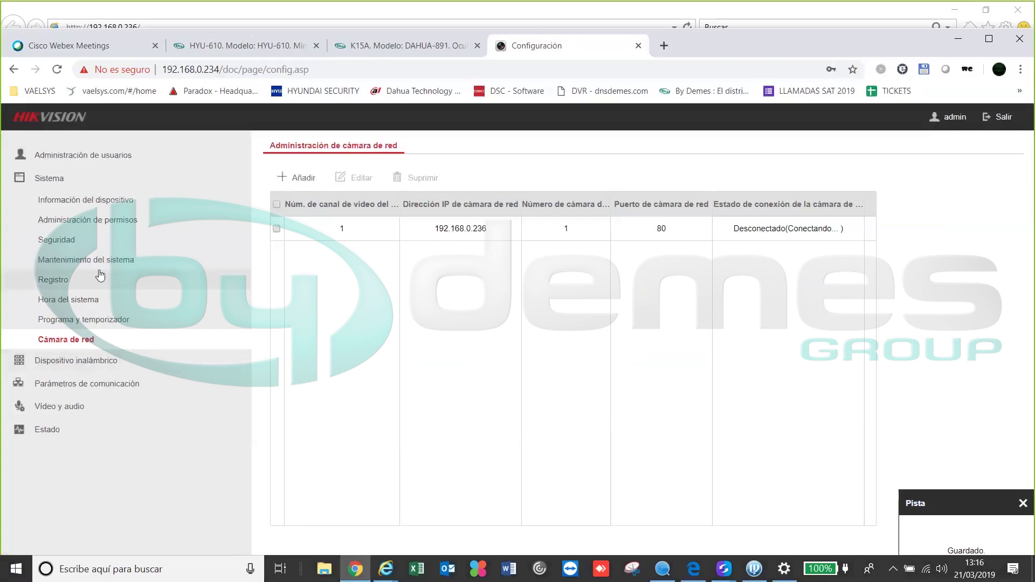
Refresh the network camera list to confirm it connected, then start another camera addition
click(85, 323)
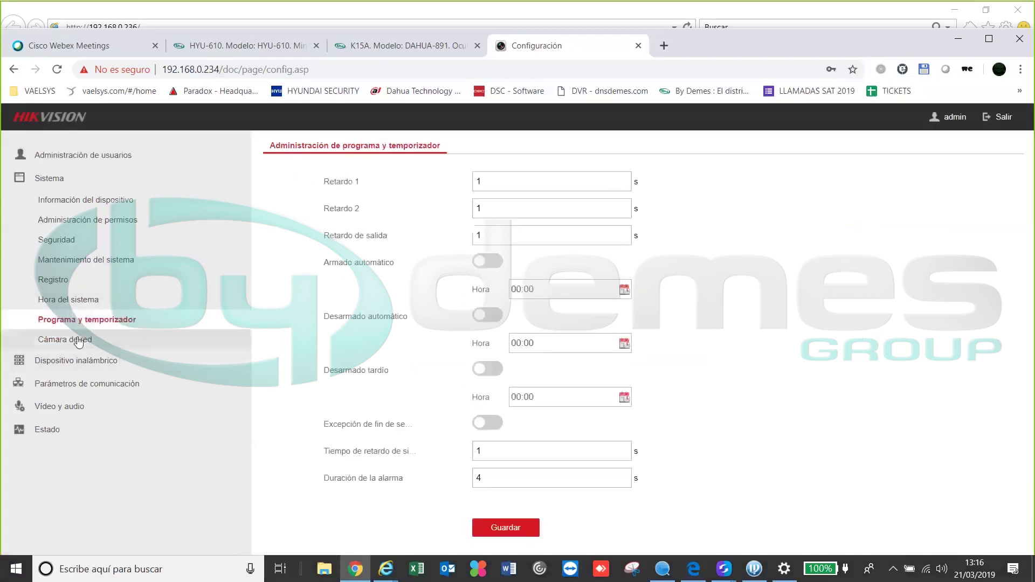
click(78, 341)
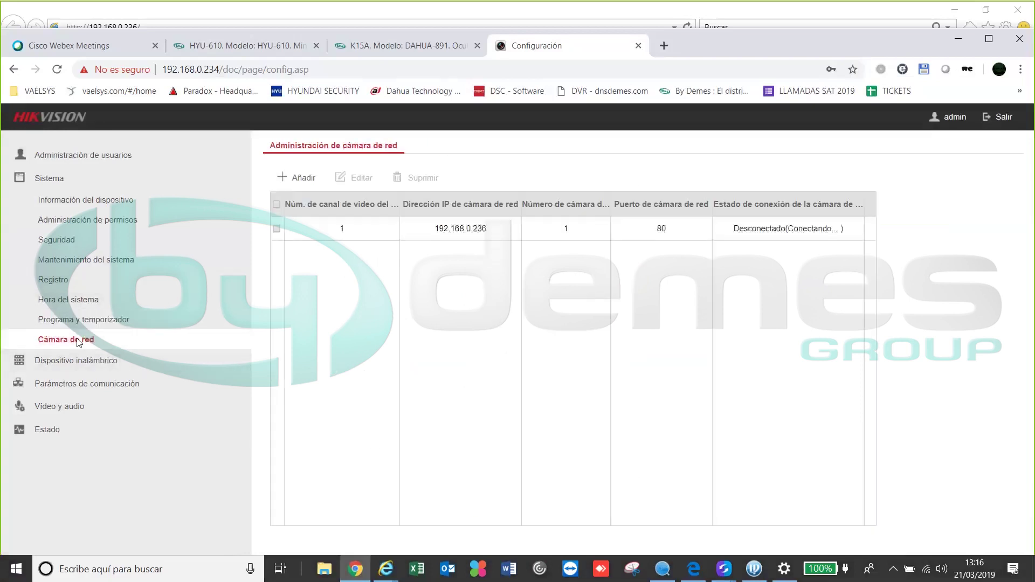
click(81, 319)
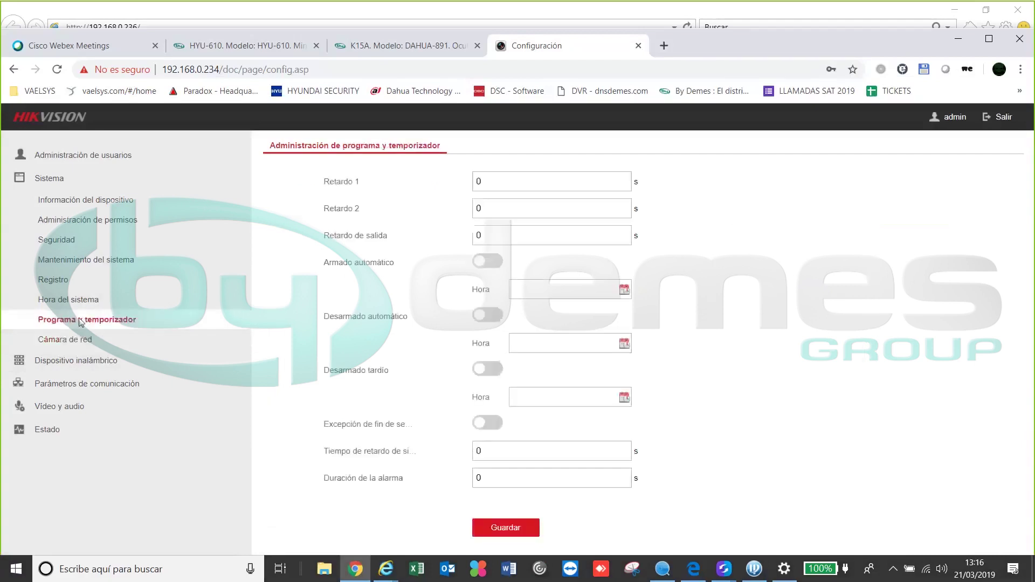
click(76, 341)
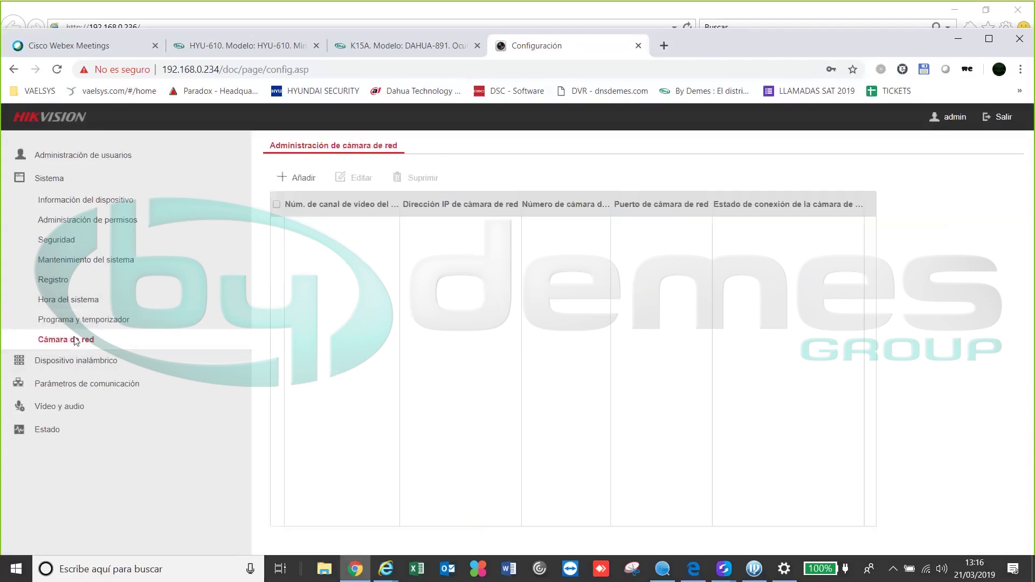
click(291, 180)
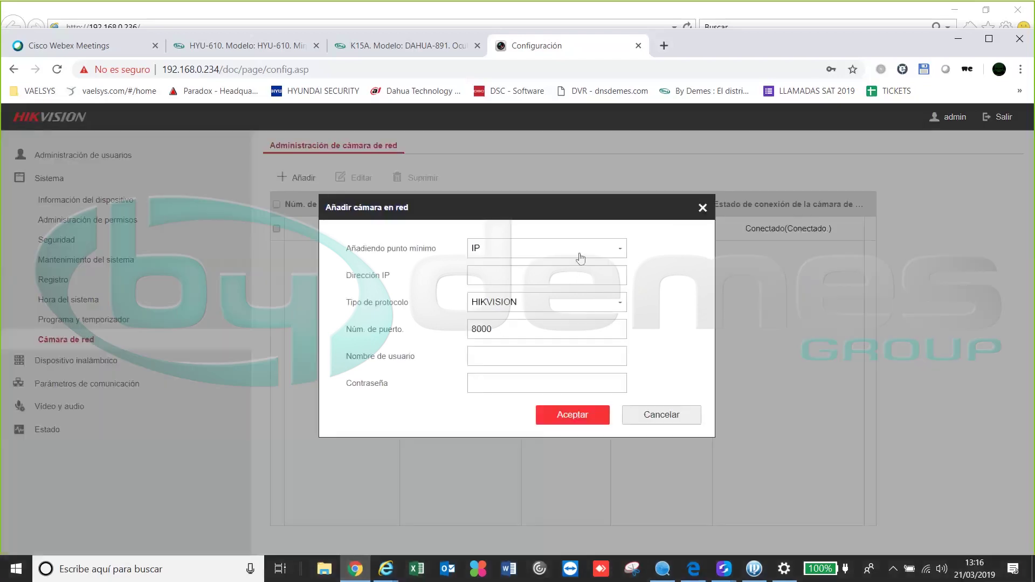
Check the Hyundai camera's configuration page in Internet Explorer before returning to the form
click(395, 573)
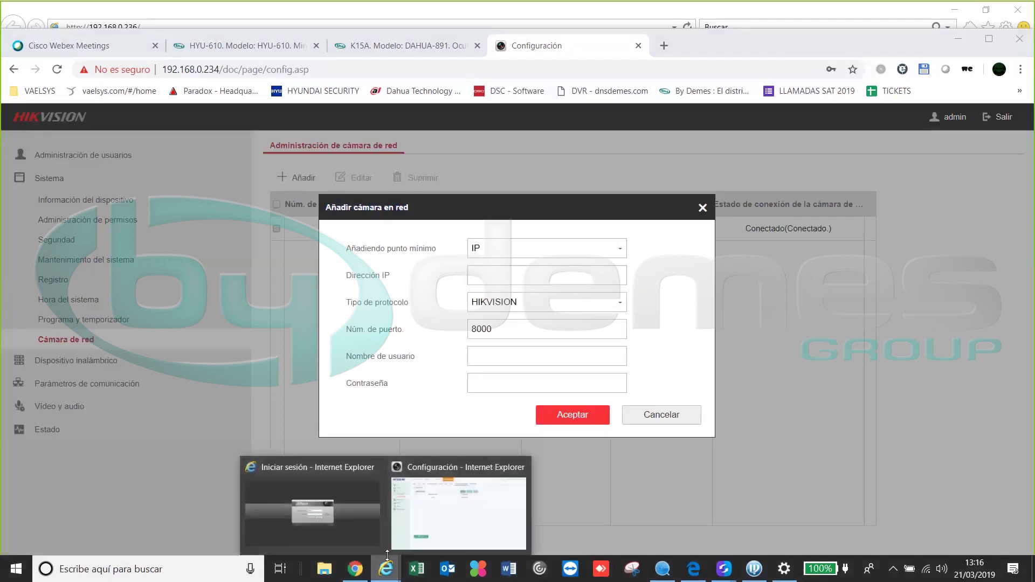
click(425, 528)
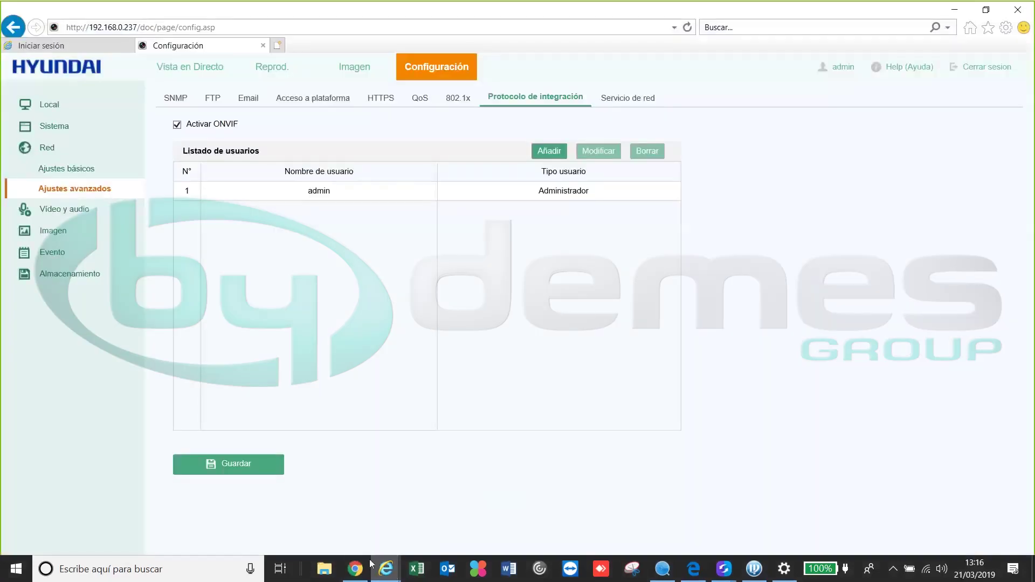
click(356, 569)
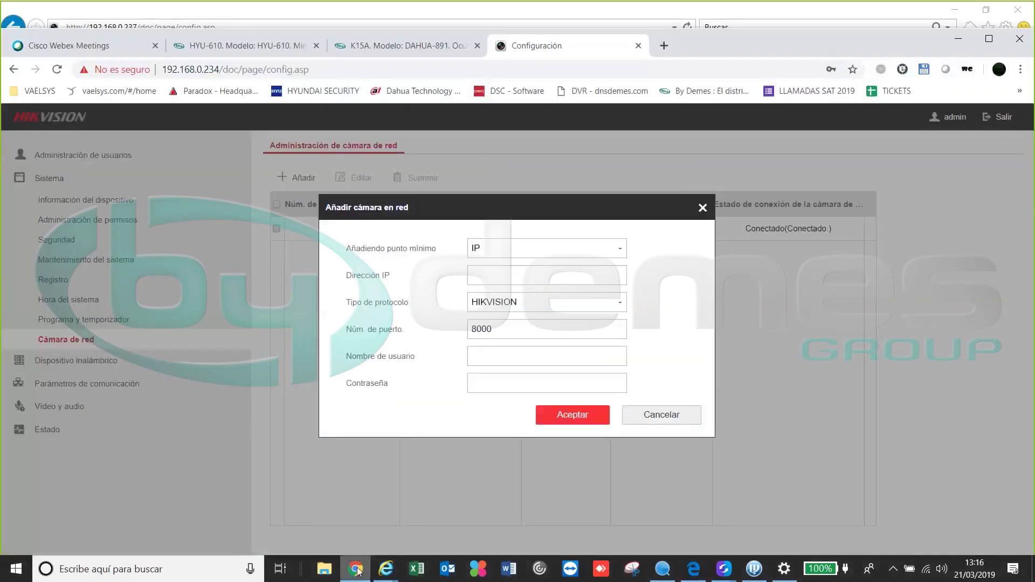
Add camera 192.168.0.237 with ONVIF, user admin and its password, and save
click(508, 279)
text(192.166)
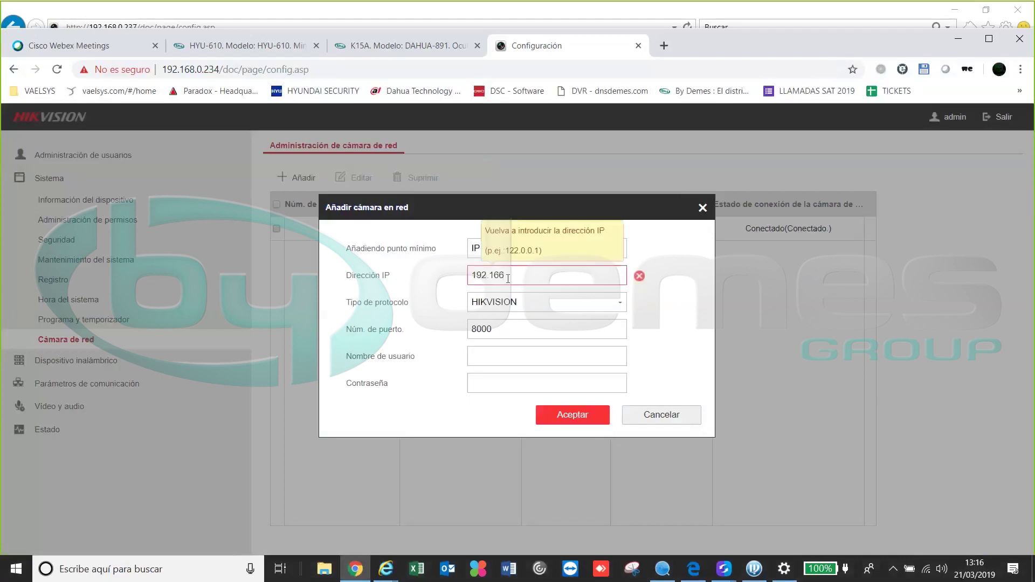
key(BackSpace)
text(8.0.237)
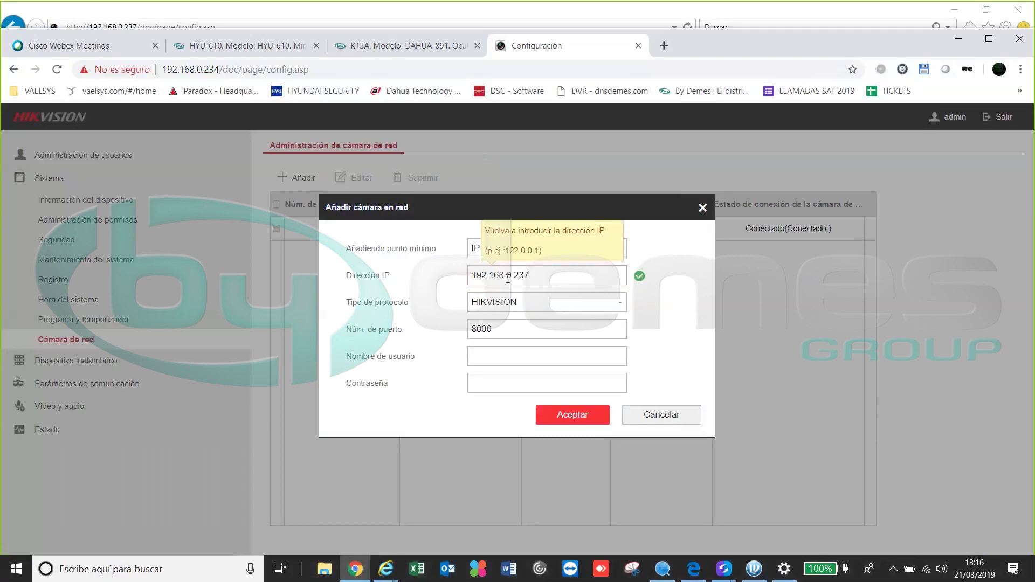
click(524, 302)
click(524, 336)
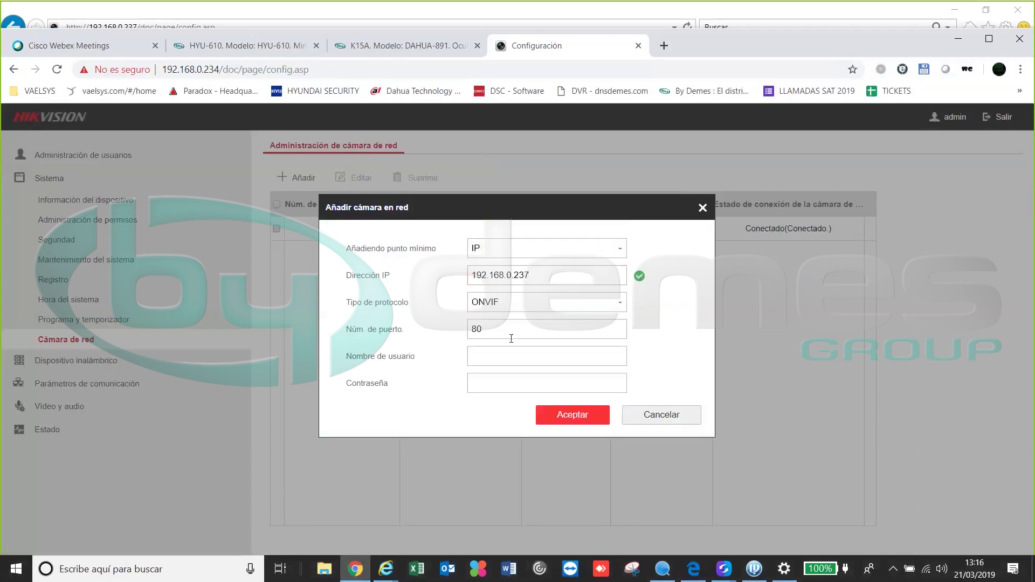
click(522, 356)
text(admin)
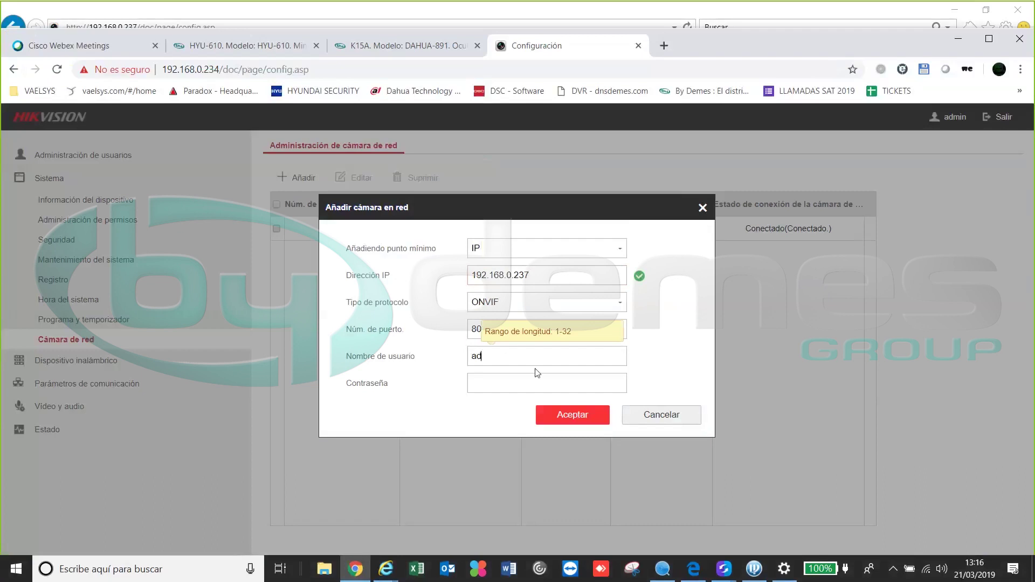
key(Tab)
text(123456789)
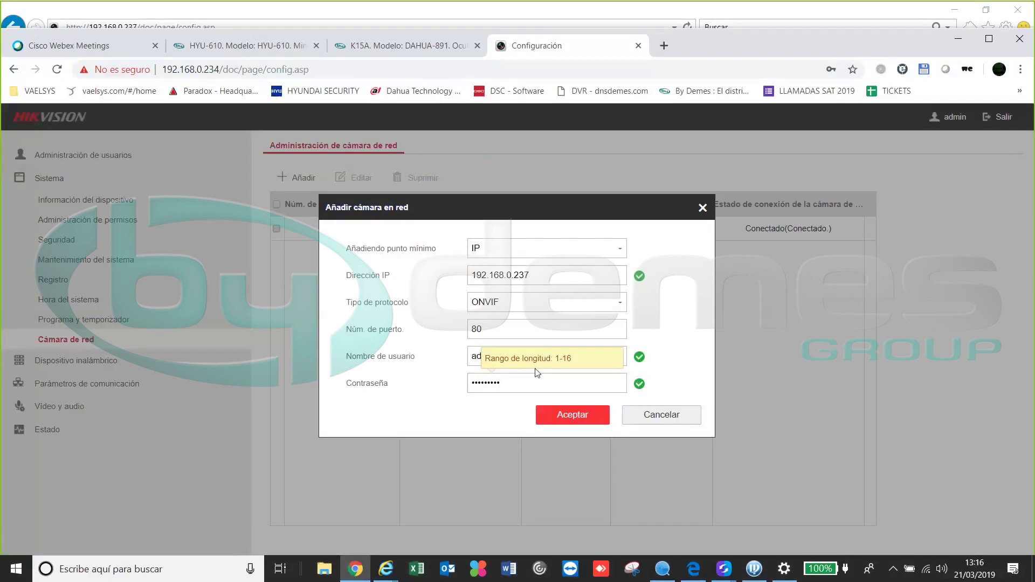
click(566, 419)
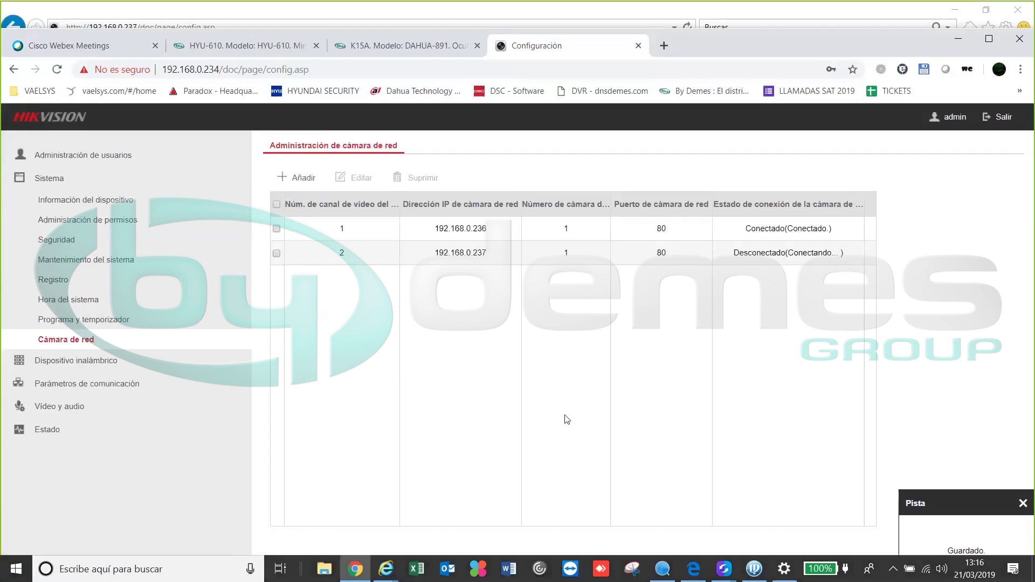
Refresh the camera list until camera 2 shows Conectado, then open the wireless Zona table
click(89, 320)
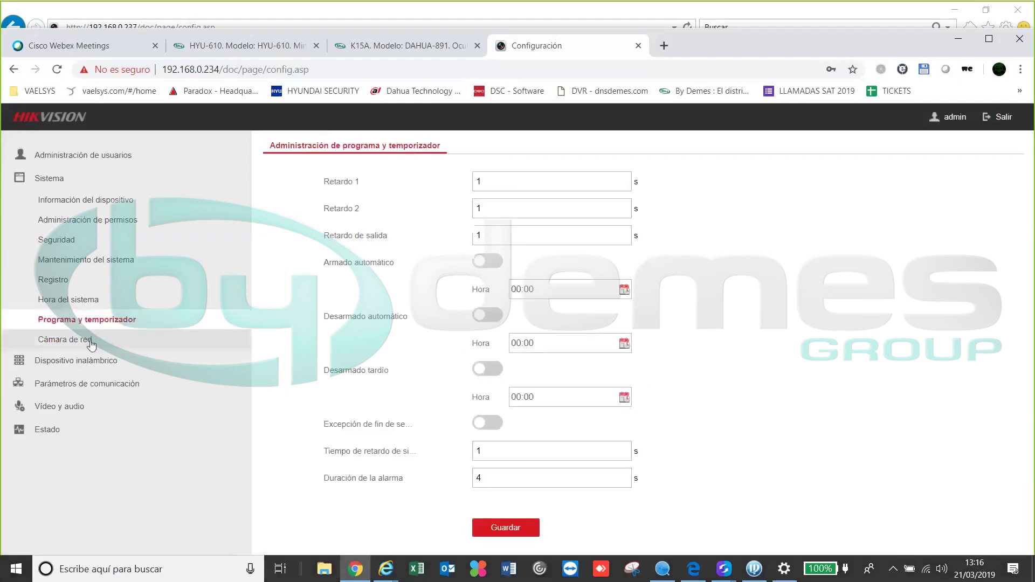
click(83, 341)
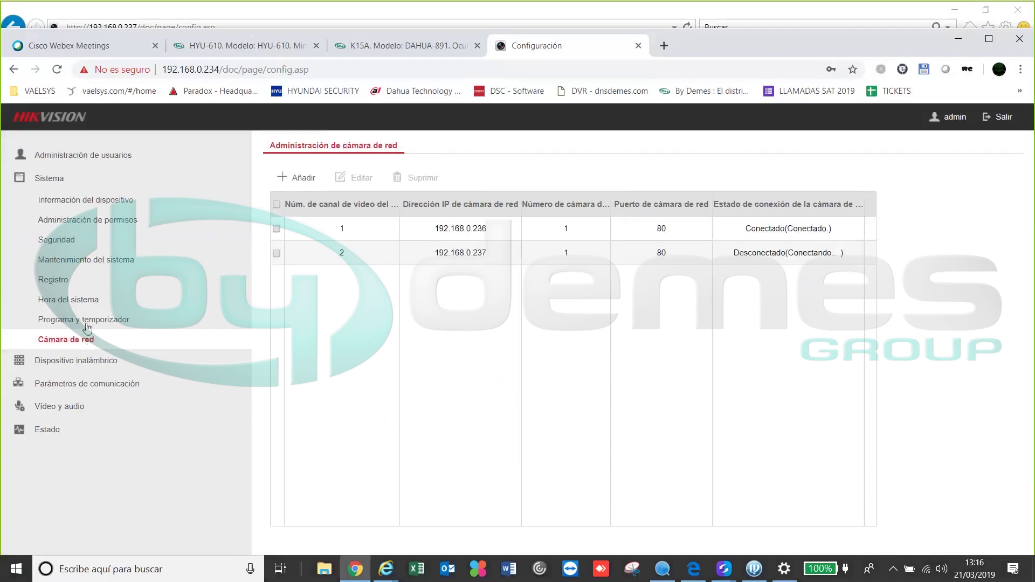
click(88, 321)
click(68, 344)
click(75, 320)
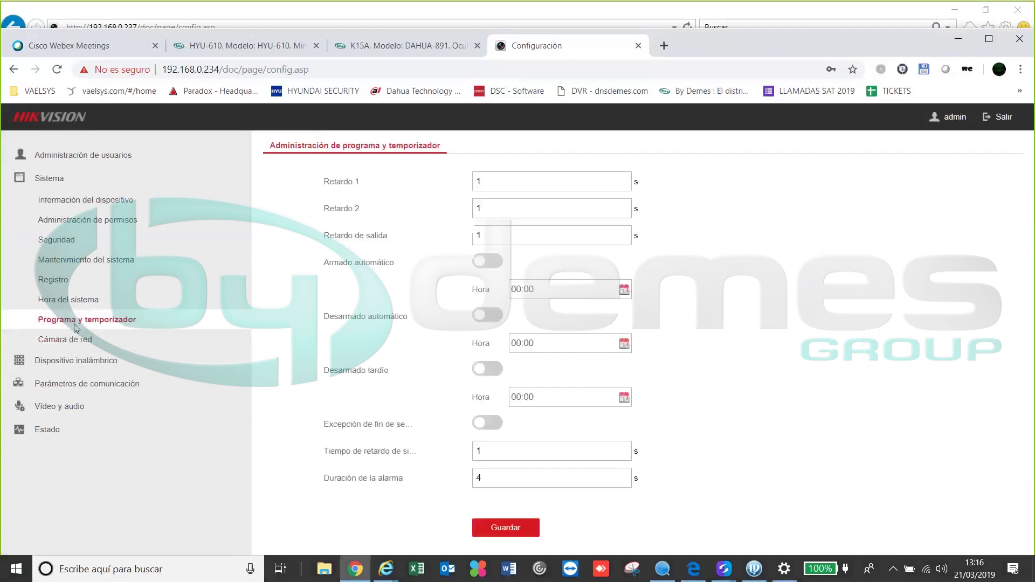
click(76, 343)
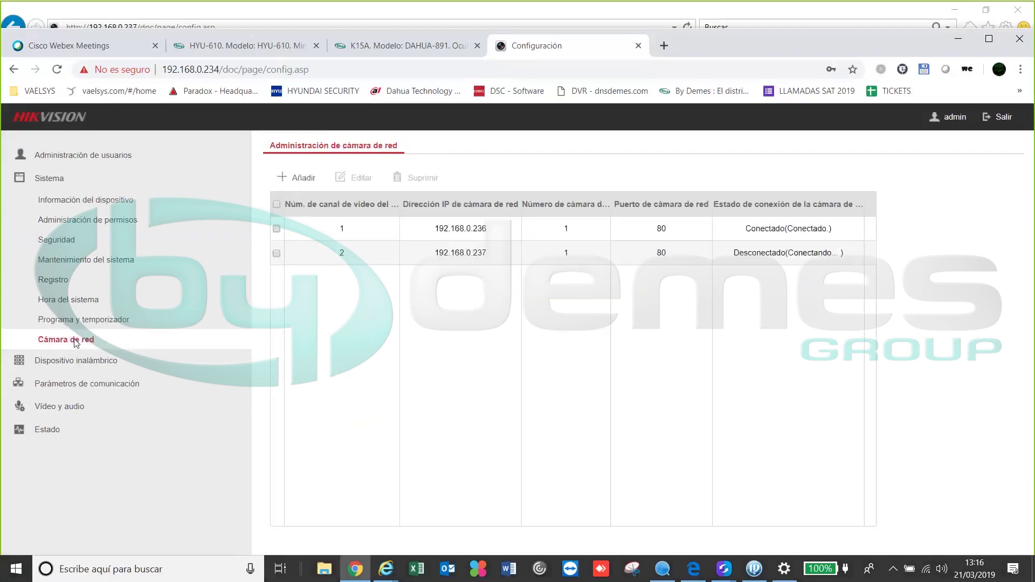
click(77, 322)
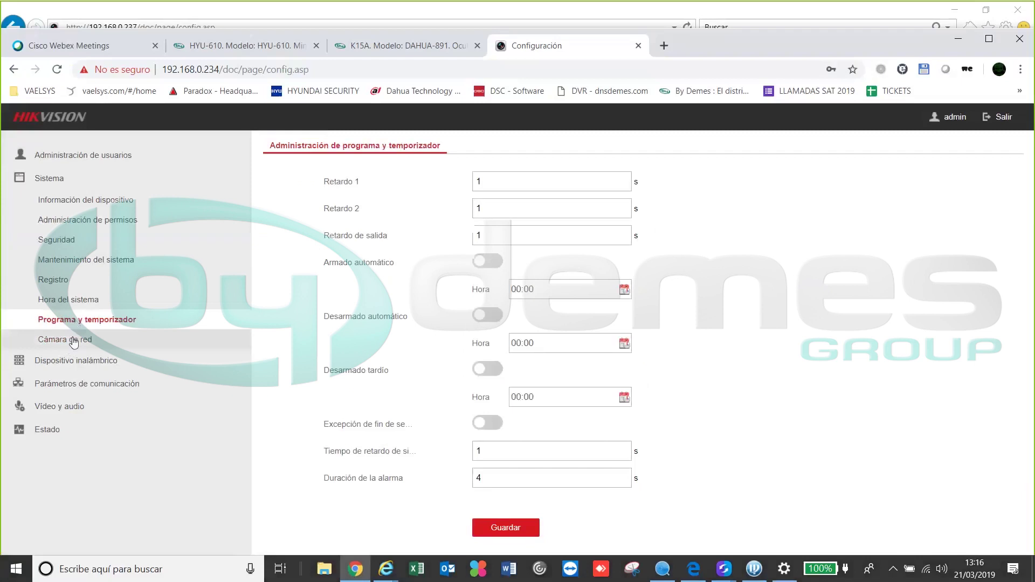
click(74, 343)
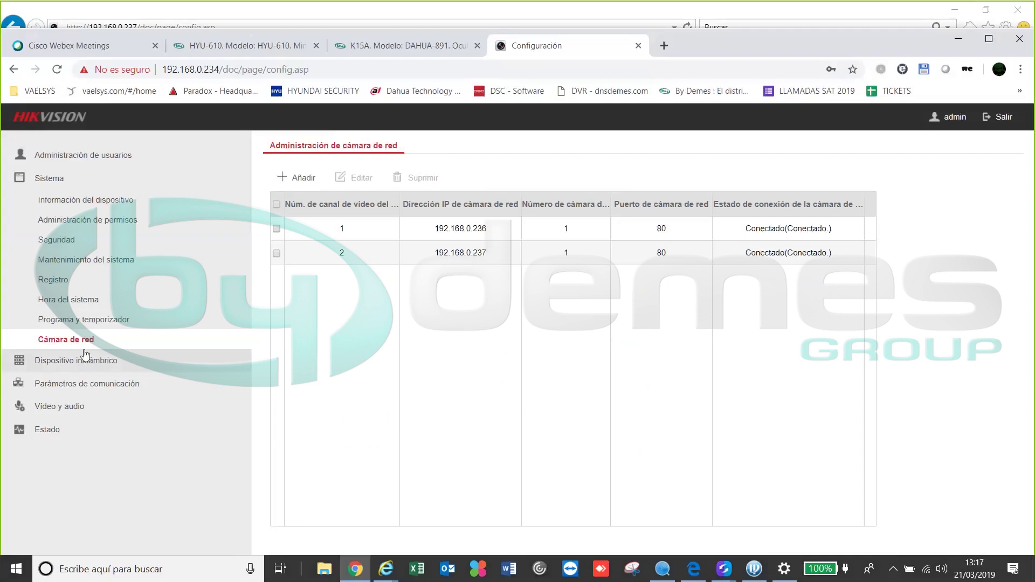
click(90, 362)
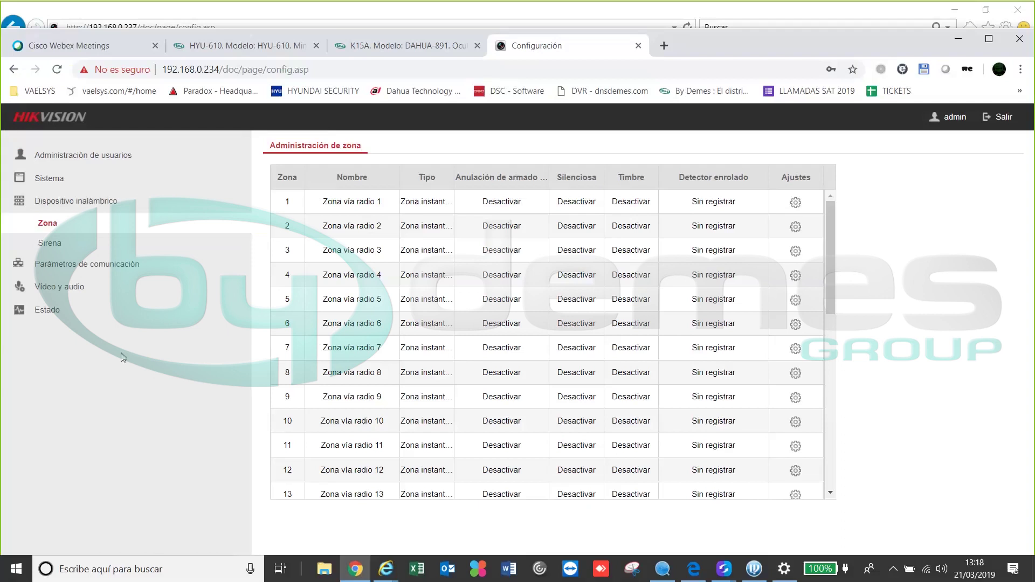
click(694, 569)
Review the PYRO-72 datasheet and its LEARN-button pairing photo, then minimize Edge
click(720, 72)
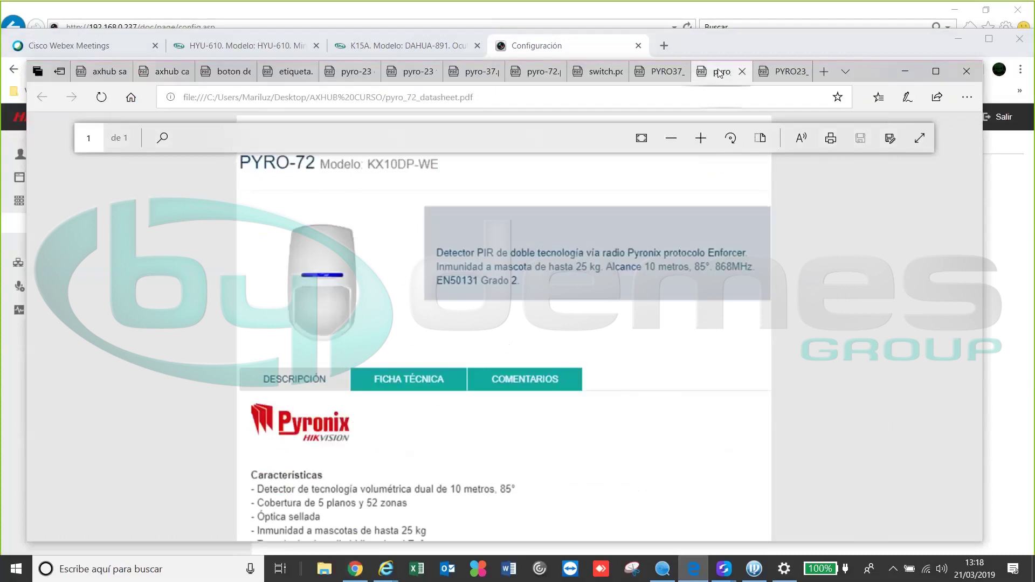
click(539, 72)
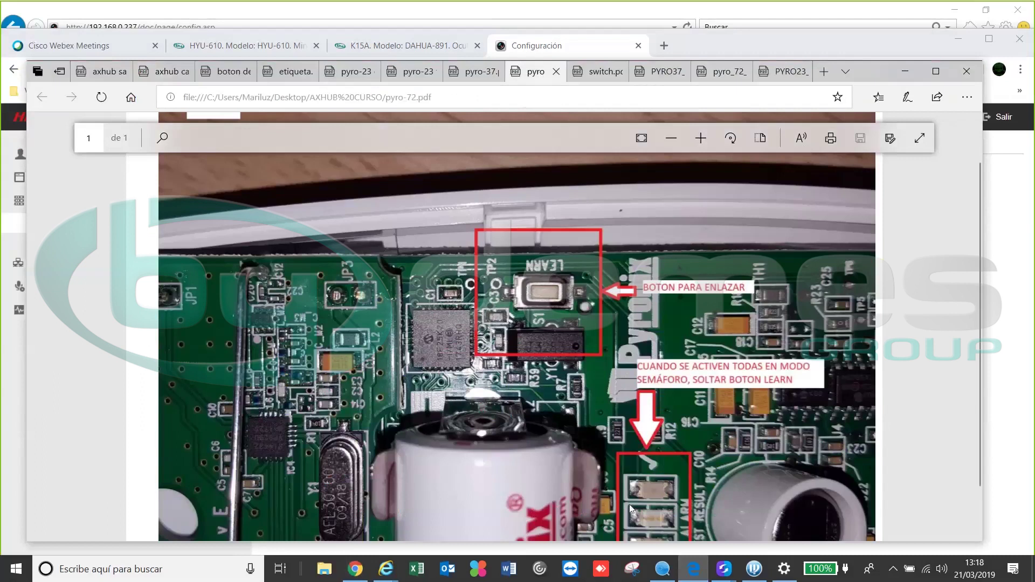
scroll(655, 442, down, 2)
scroll(655, 442, up, 2)
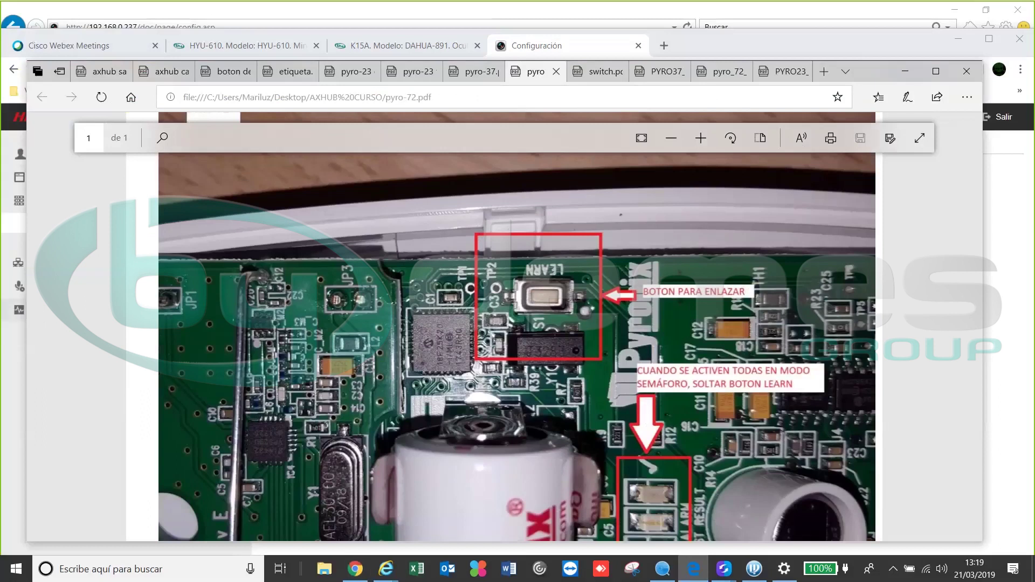
click(905, 74)
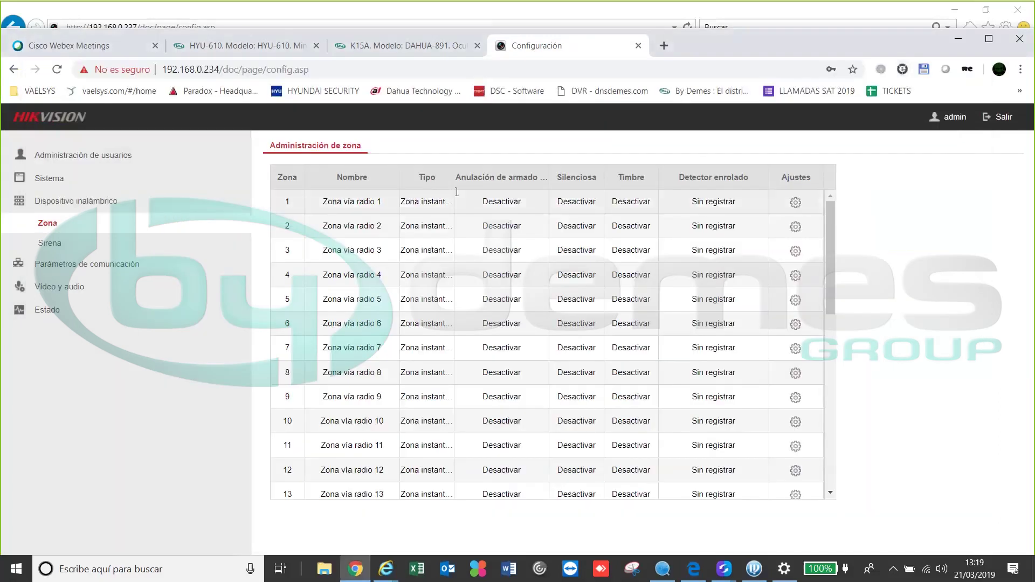
Refresh the zone table and reopen zone 1's Ajustes de zona
click(796, 202)
click(707, 147)
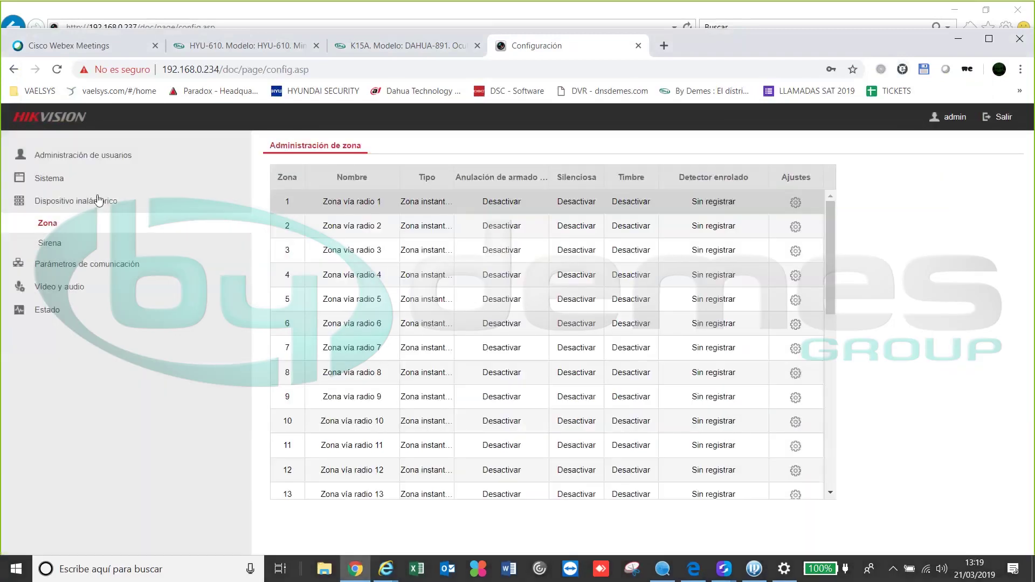
click(48, 244)
click(47, 224)
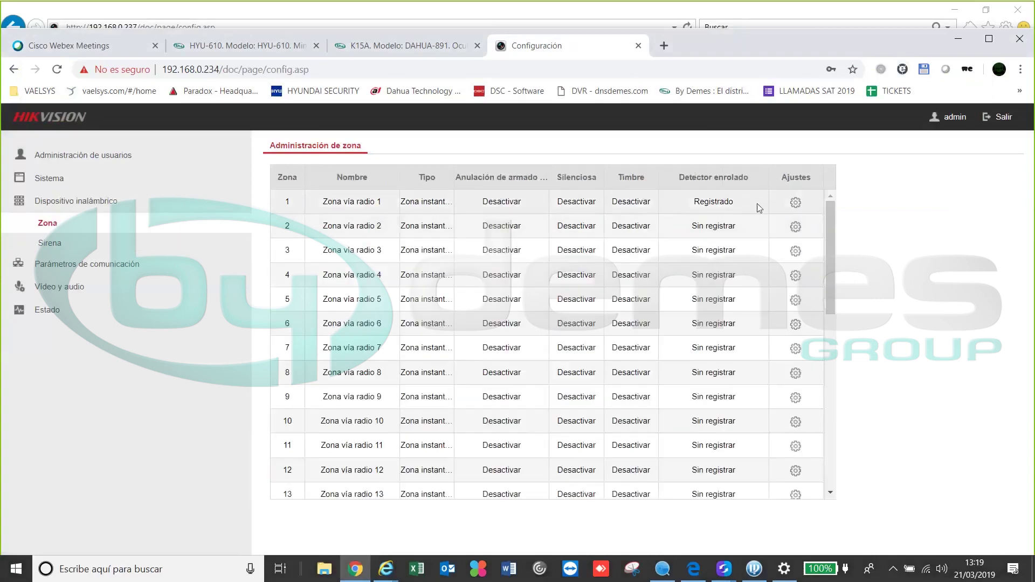
click(796, 203)
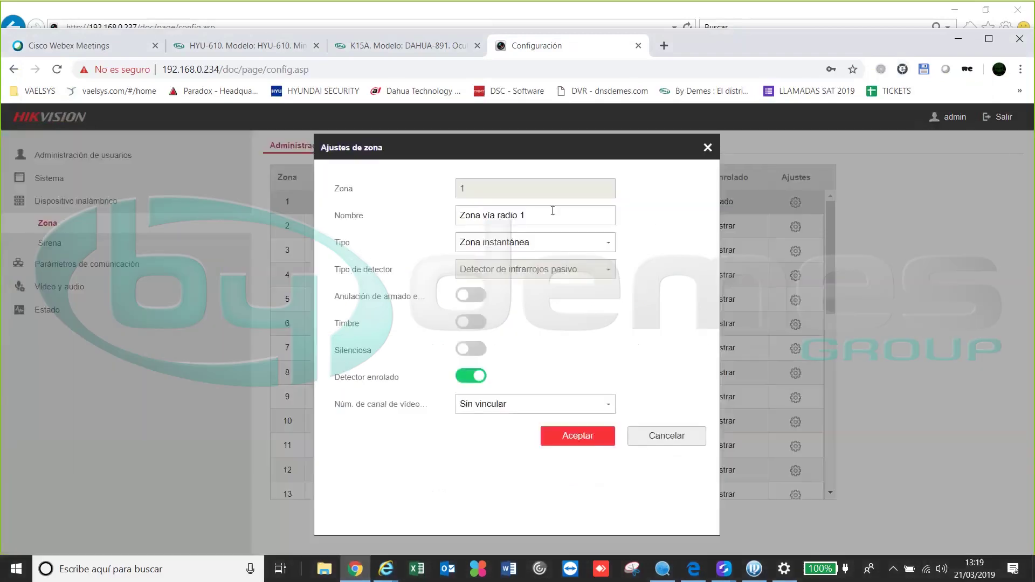
Name zone 1 'ir entrada', keep Zona instantánea, enable arming bypass, link video channel 1, save
drag(539, 215, 355, 179)
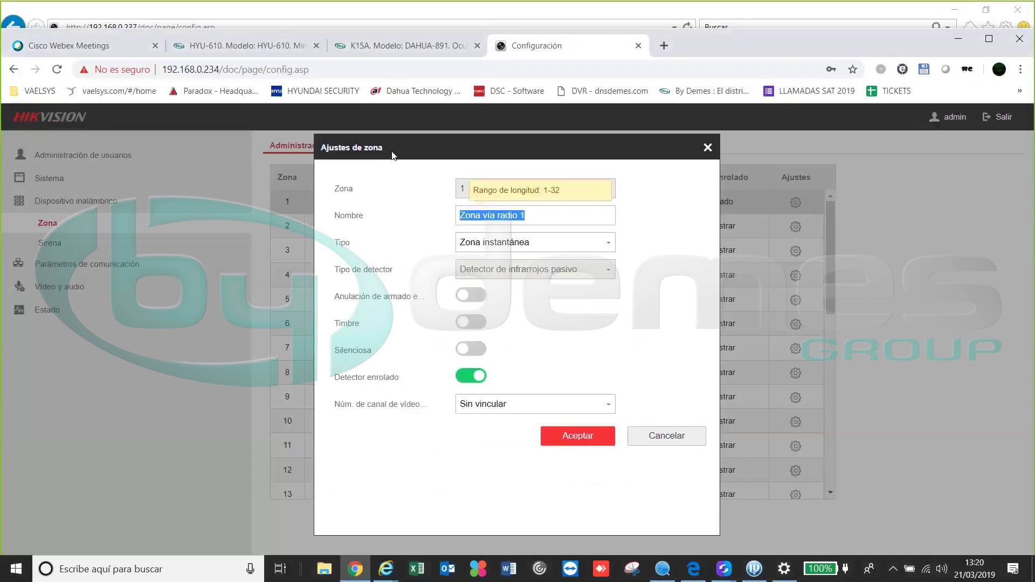
text(ent)
key(BackSpace)
key(BackSpace)
key(BackSpace)
text(ir entrada)
key(Tab)
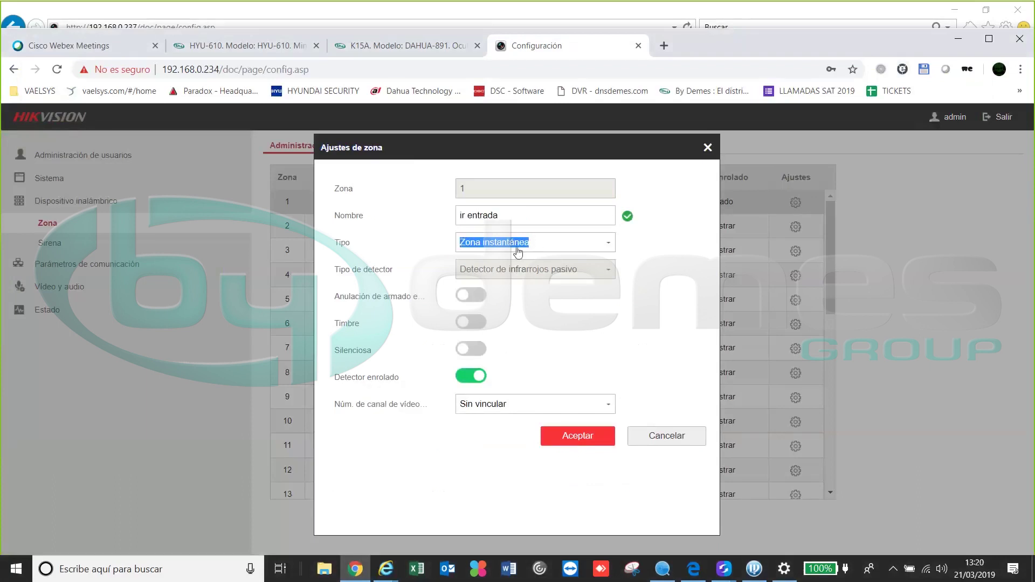
click(537, 248)
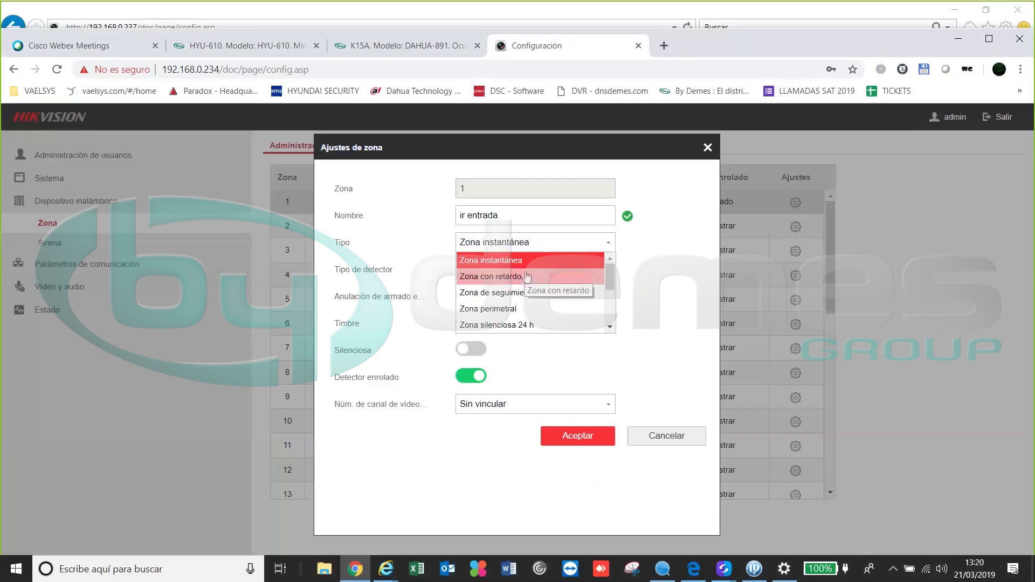
click(530, 264)
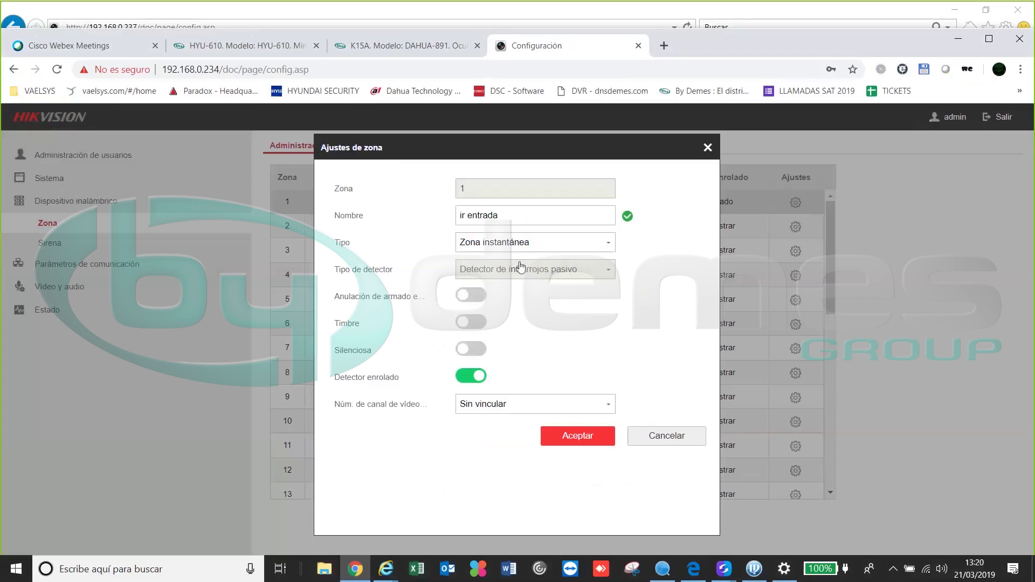
click(465, 300)
click(512, 408)
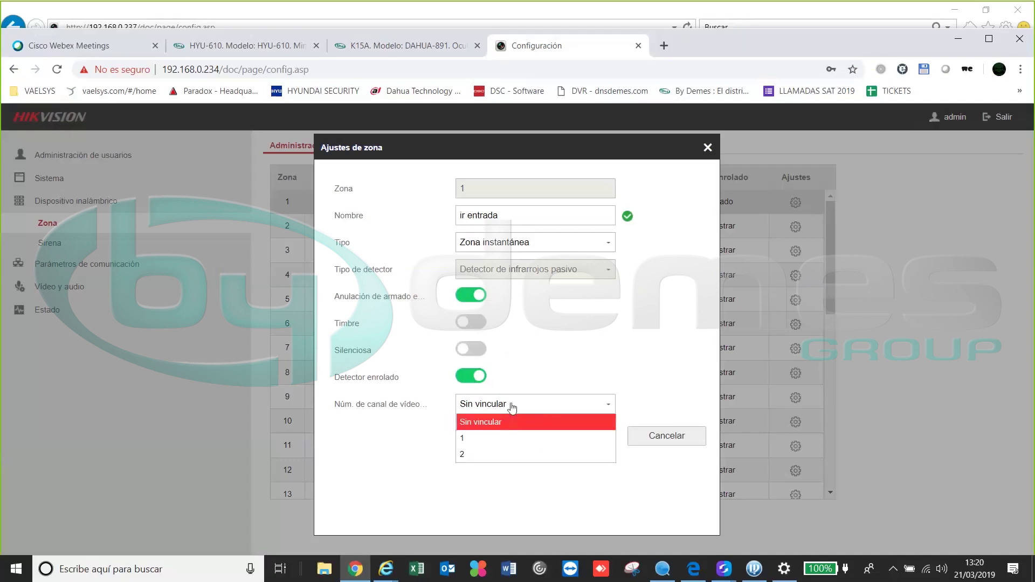
click(467, 442)
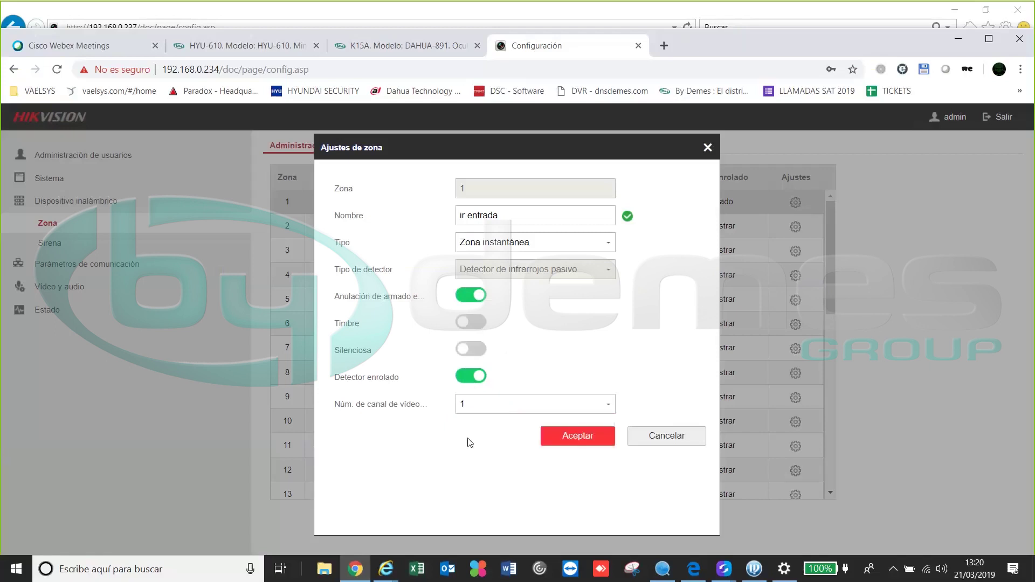
click(573, 438)
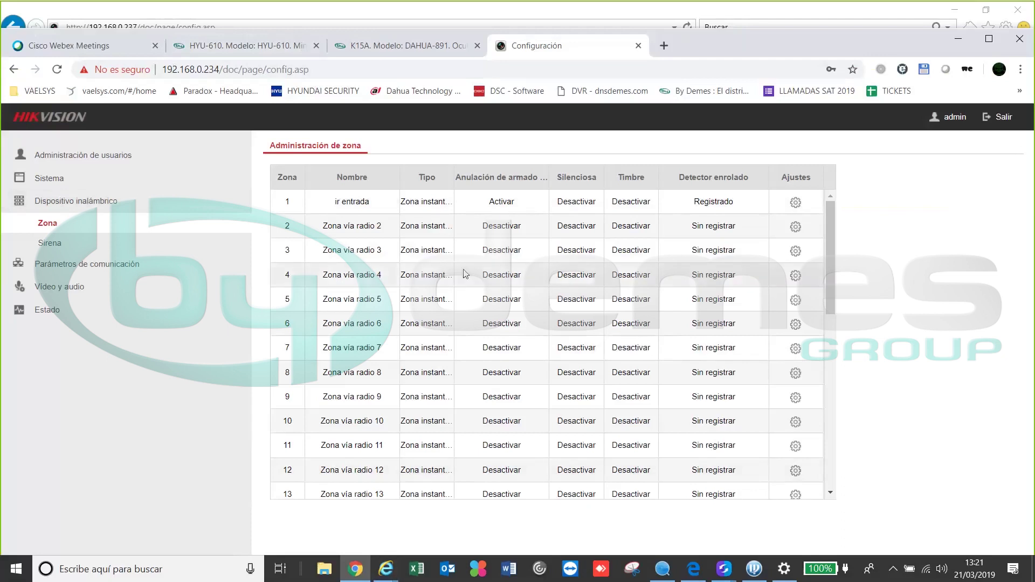
Bring the Edge window with pyro-72.pdf back in front of the zone table
click(696, 577)
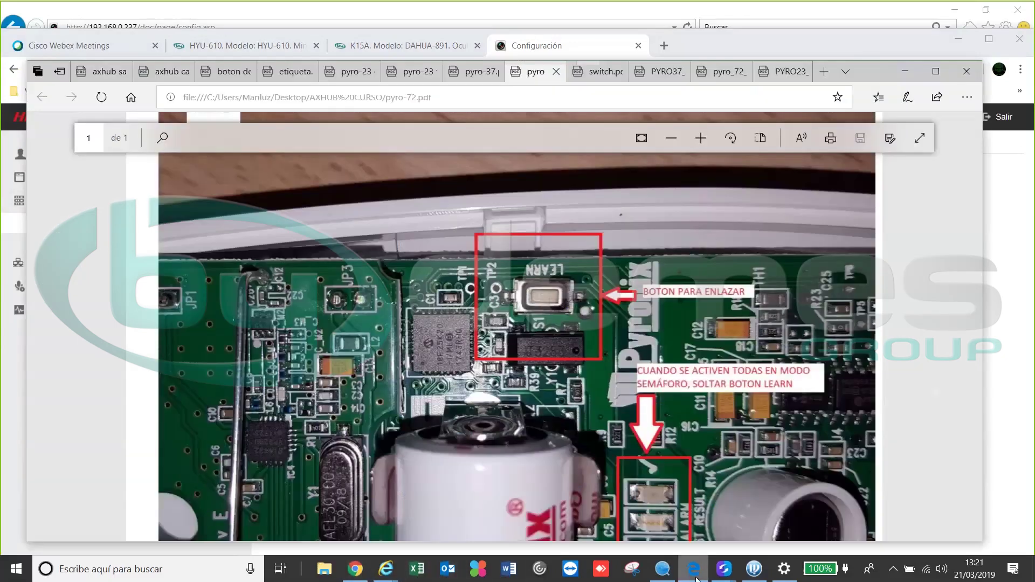
View the pyro-37.pdf learn-button photo, then minimize the Edge viewer
click(481, 74)
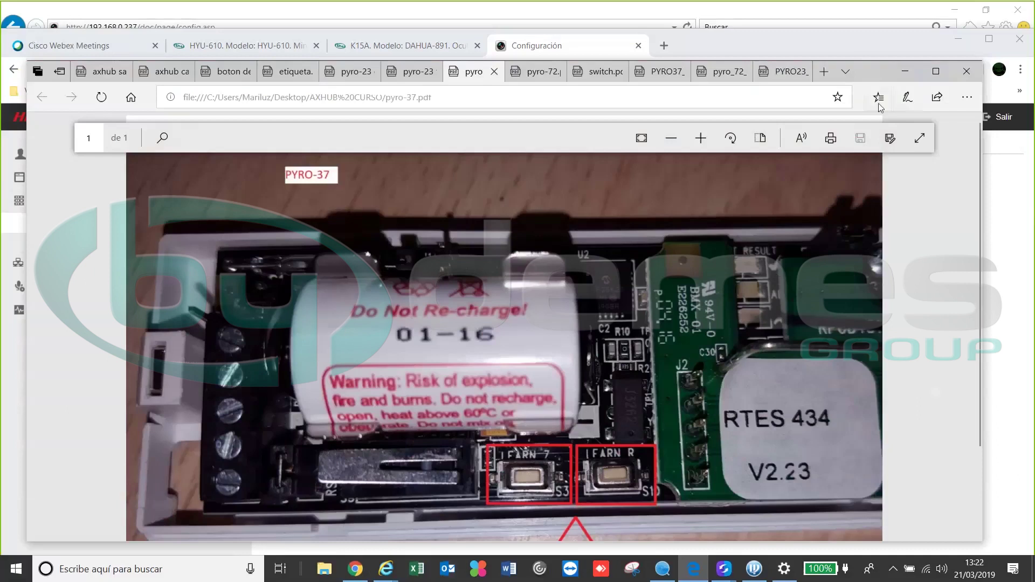
click(901, 67)
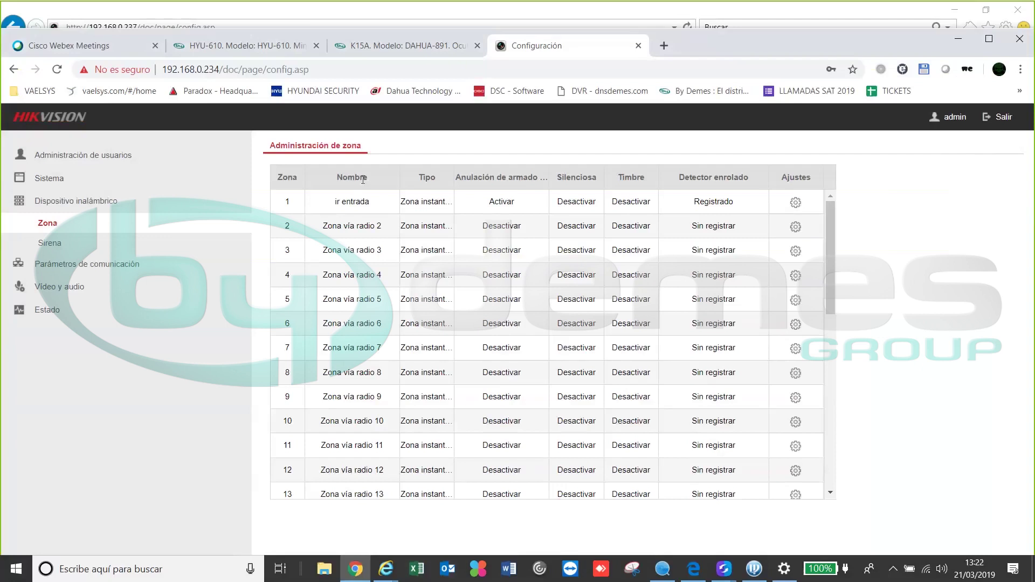
Refresh the zone table, then rename zone 2 to 'contacto puerta' and save it
click(50, 243)
click(48, 222)
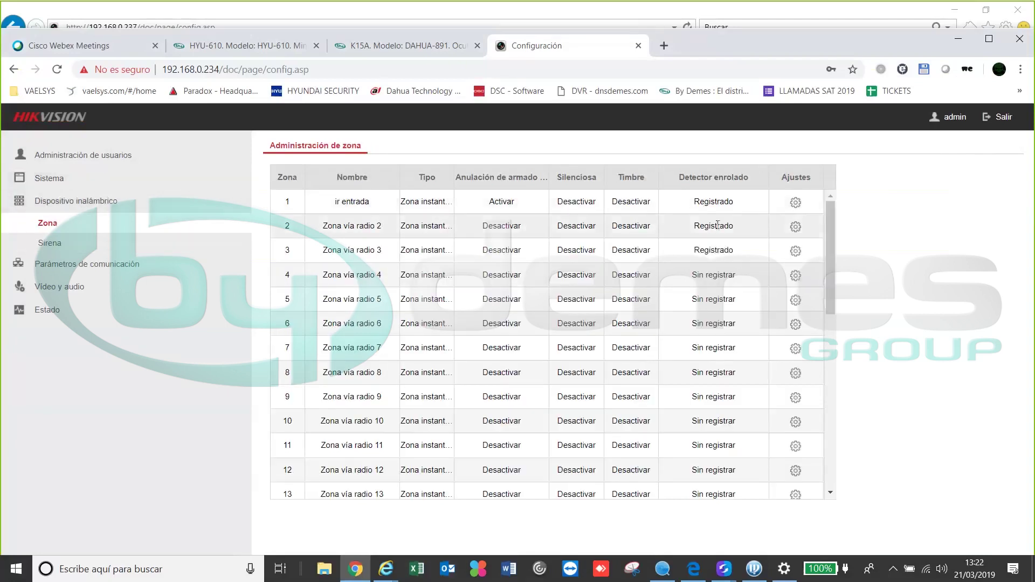
click(795, 226)
drag(526, 215, 481, 215)
key(ctrl+a)
text(con)
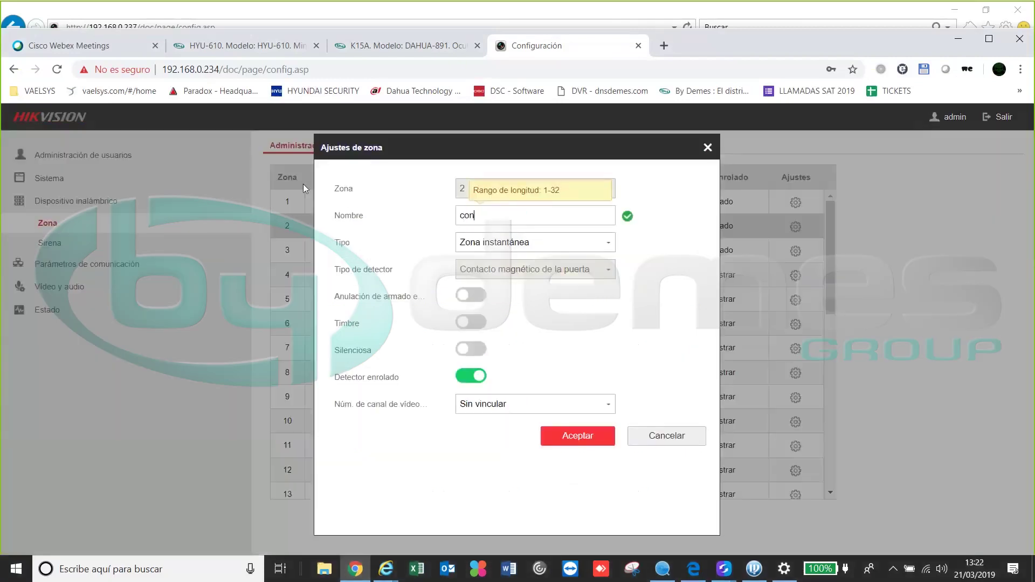
text(tacto puerta)
key(Tab)
key(Tab)
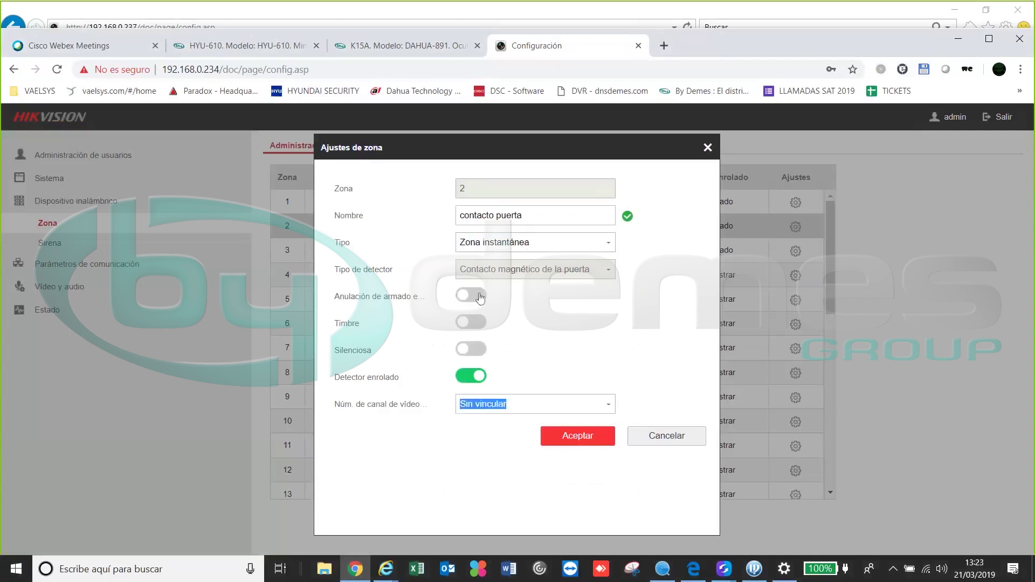
click(593, 436)
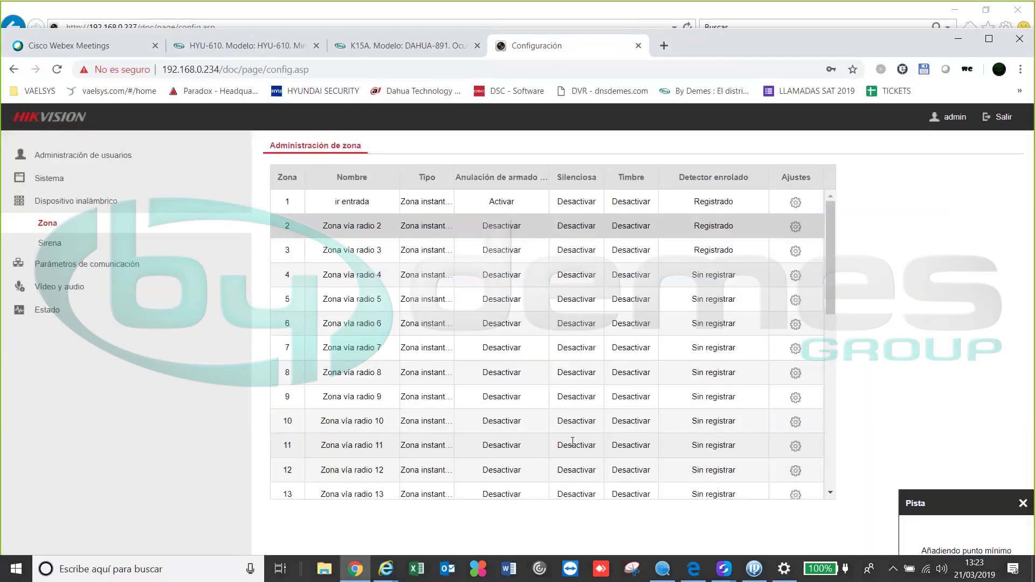
click(797, 251)
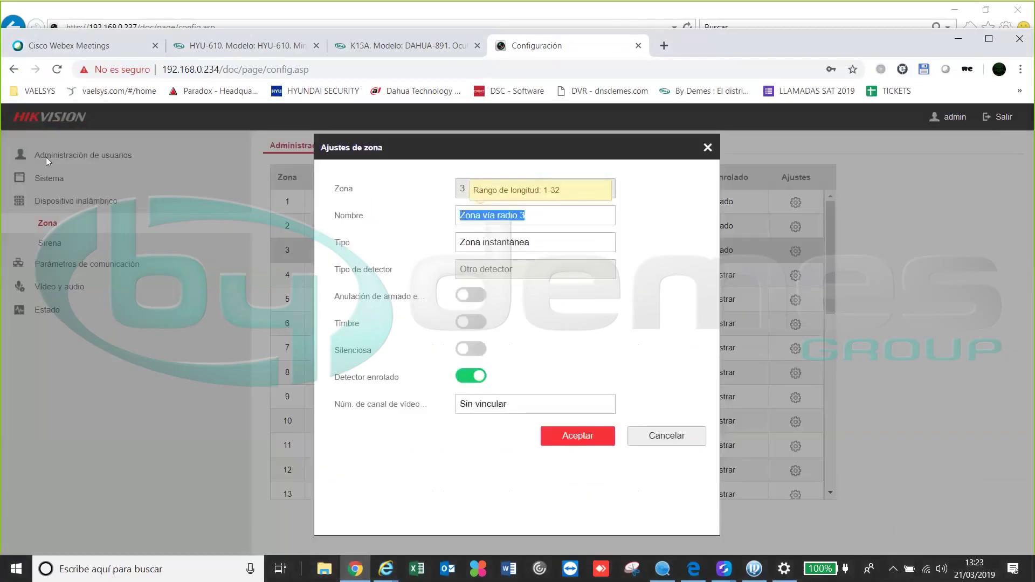
Name zone 3 'optex', save it, and switch back to the detector PDFs
text(optex)
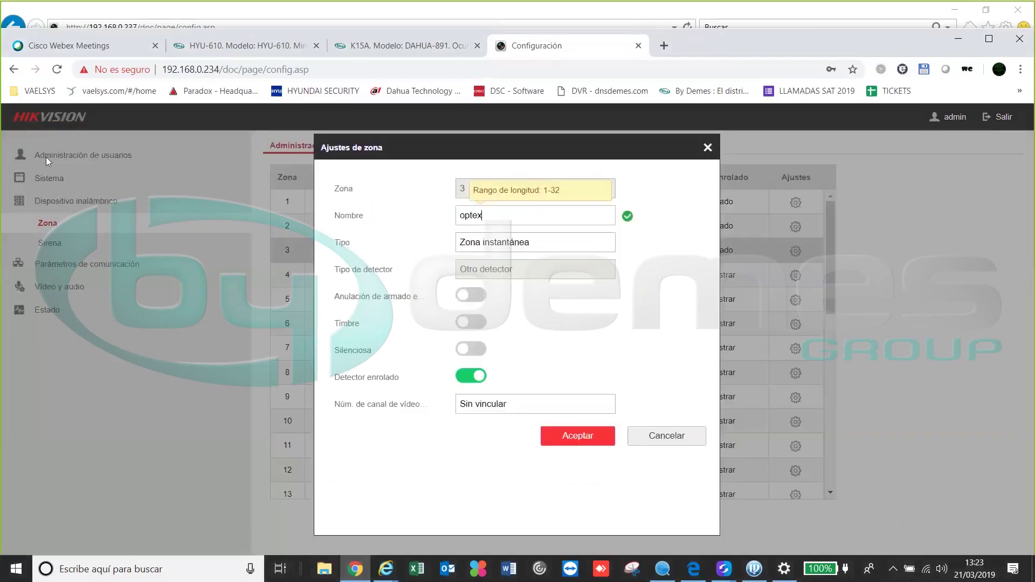
key(Tab)
click(167, 276)
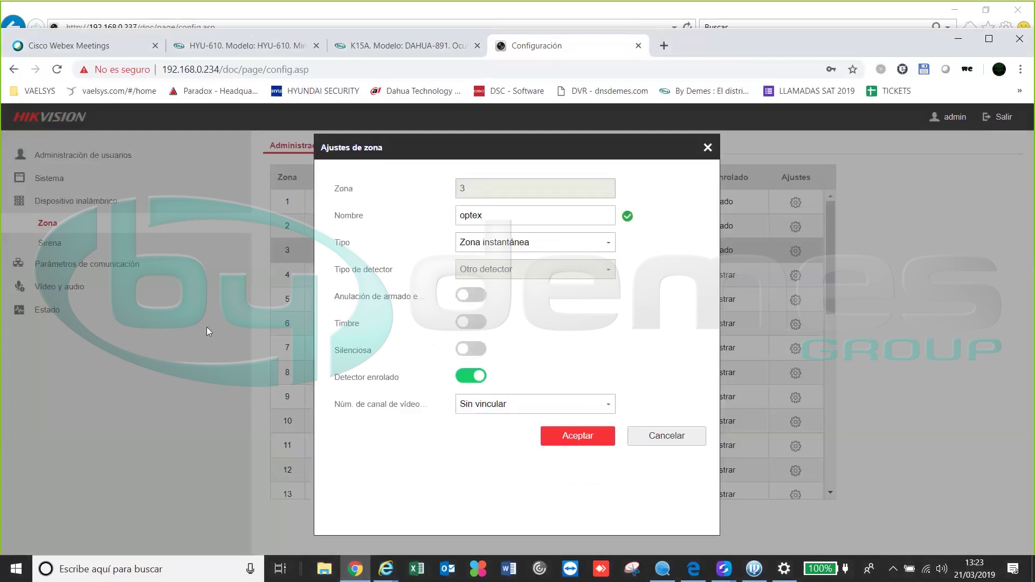
click(574, 437)
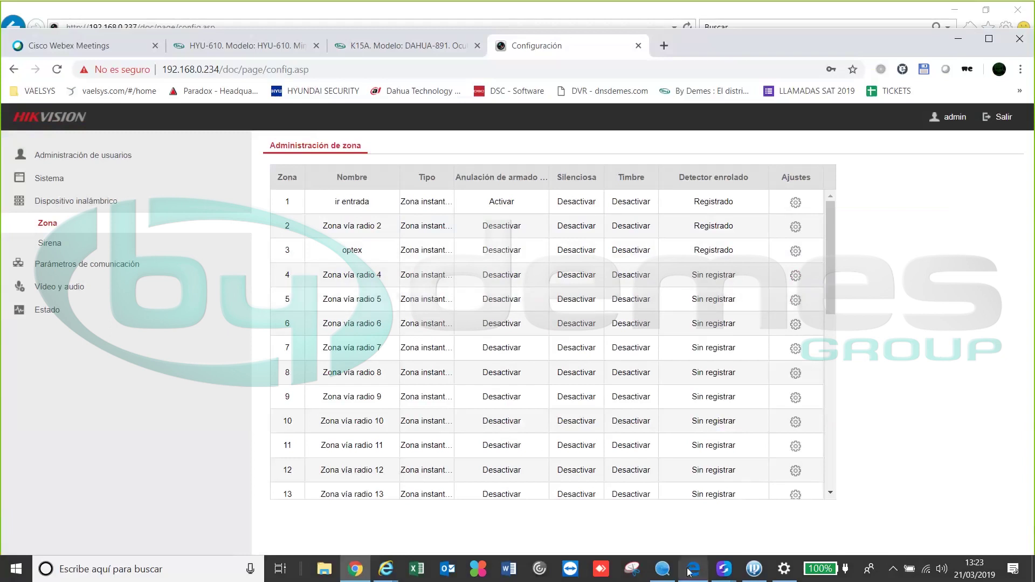
key(alt+Tab)
Browse the PYRO-72, PYRO37 and PYRO23 data sheets, then view the PYRO-23 pairing-button photo
click(708, 72)
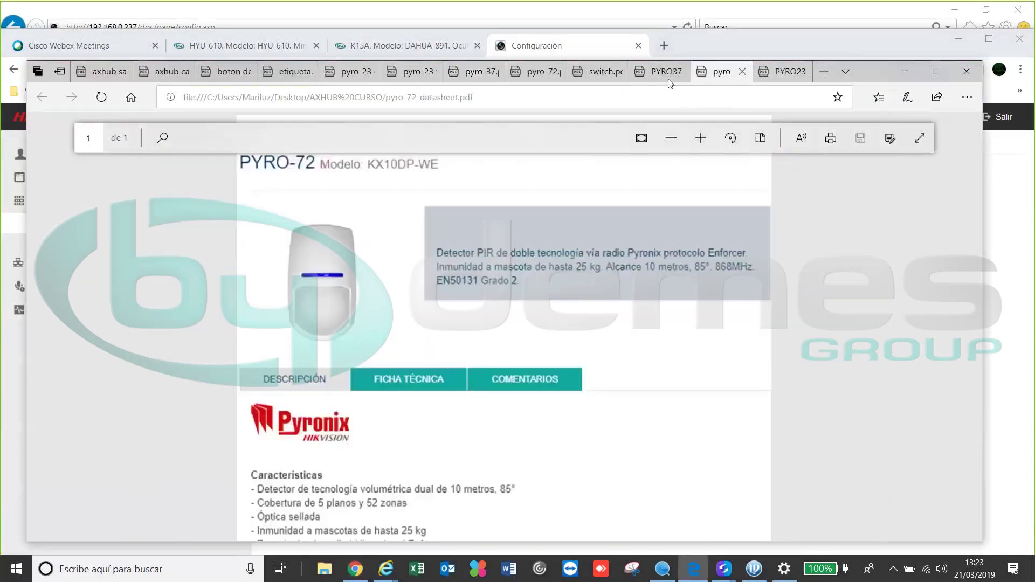
click(663, 73)
click(780, 72)
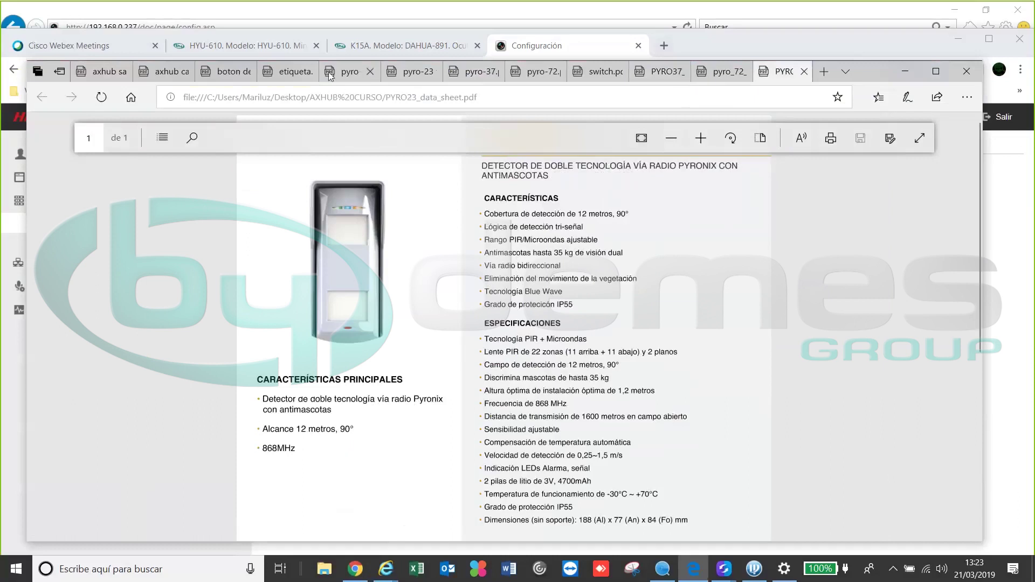
mouse_move(352, 72)
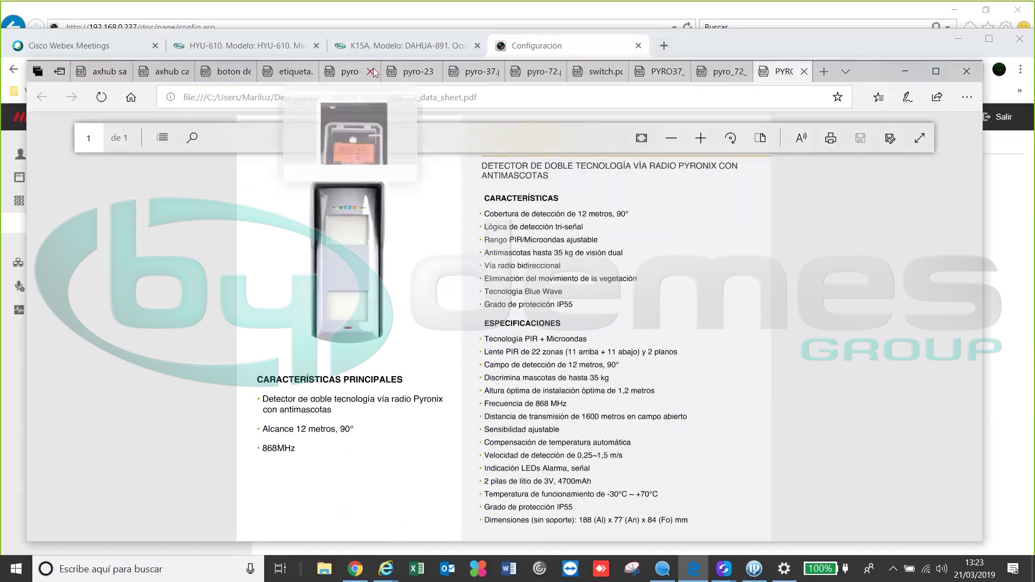
click(374, 120)
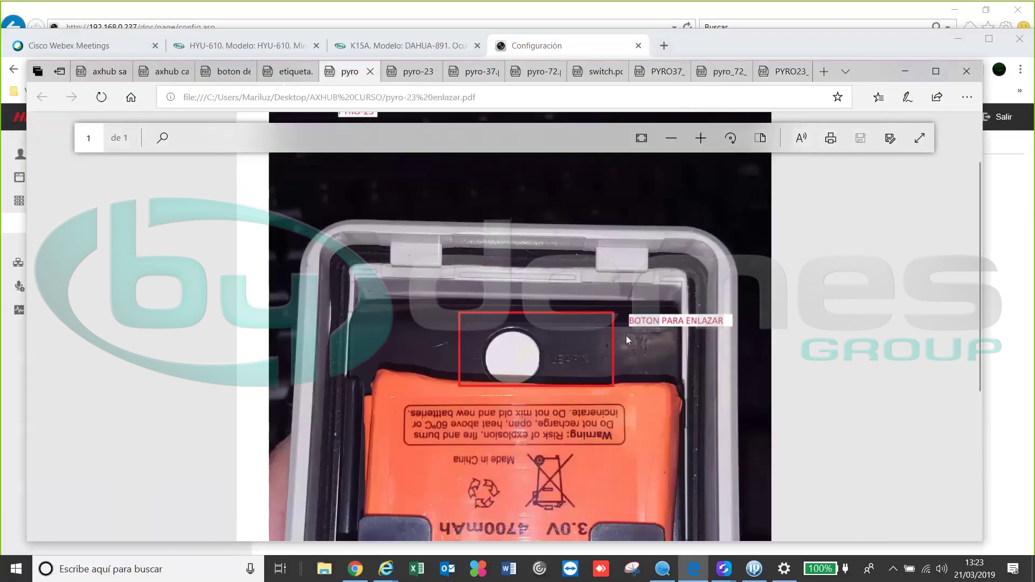
scroll(537, 373, down, 5)
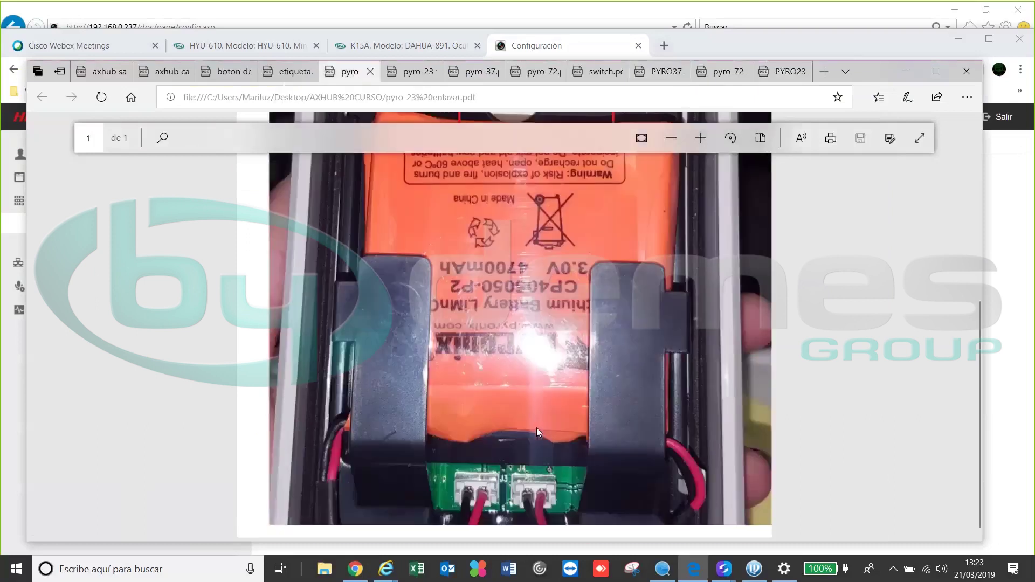
scroll(536, 429, up, 6)
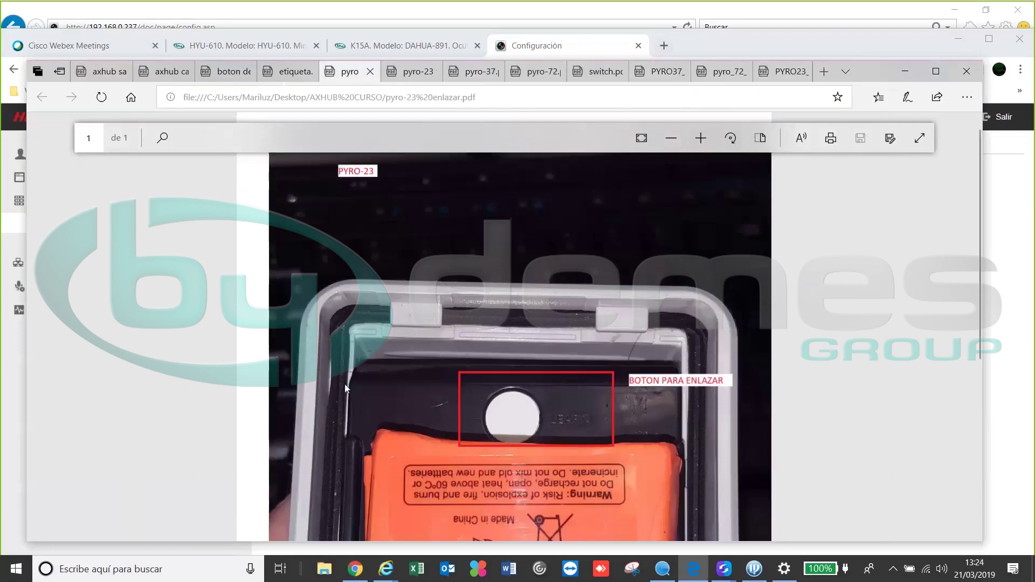
click(419, 78)
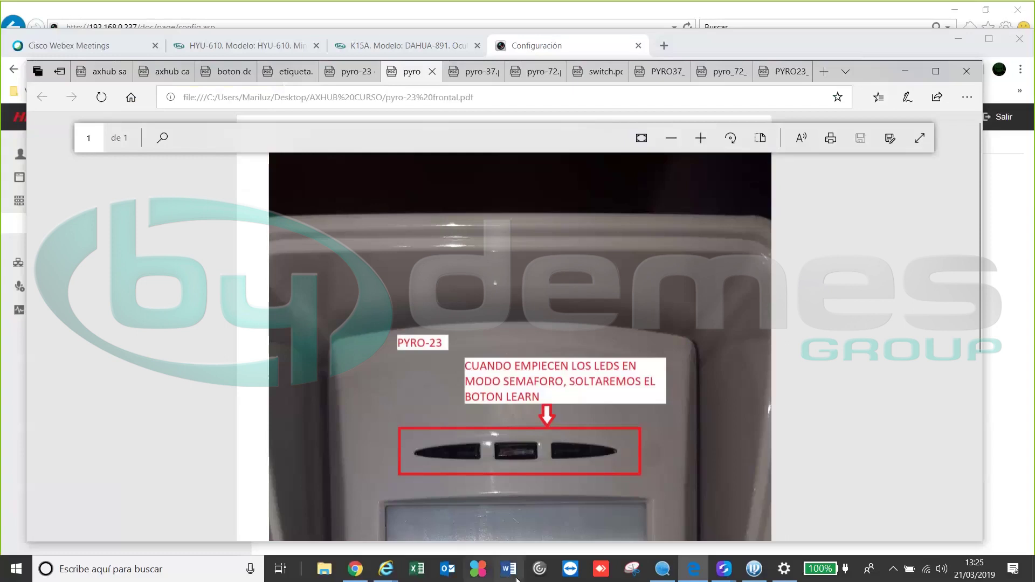
Rename zone 4 to 'exterior', keep it as Zona instantánea, link it to video channel 2
click(701, 568)
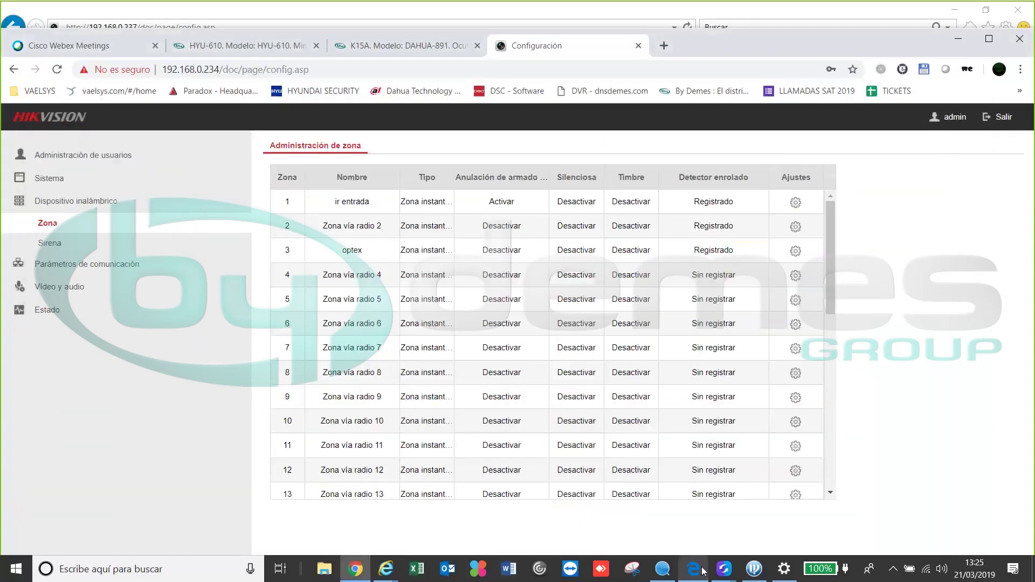
click(49, 241)
click(47, 231)
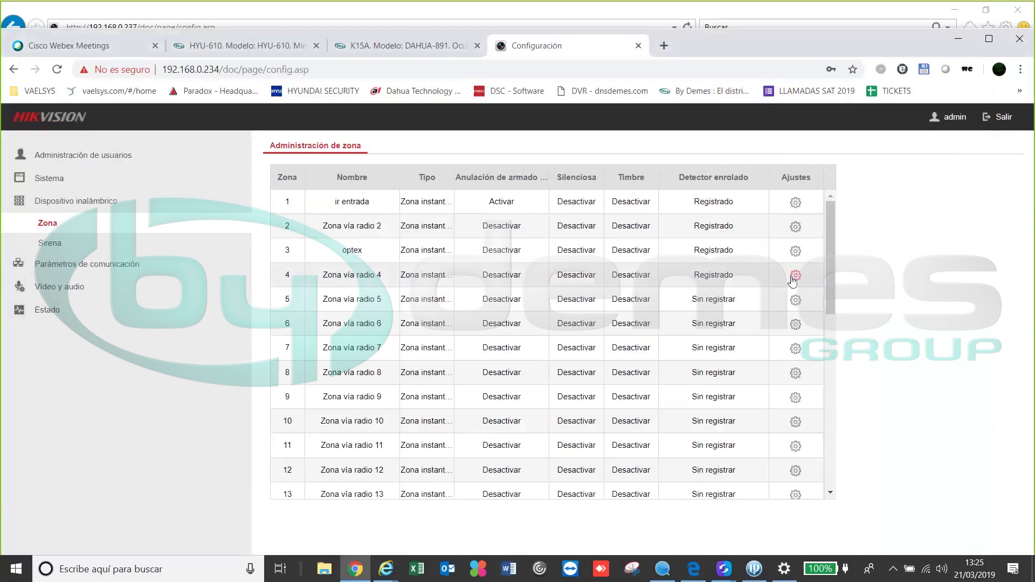
click(795, 276)
drag(564, 212, 326, 162)
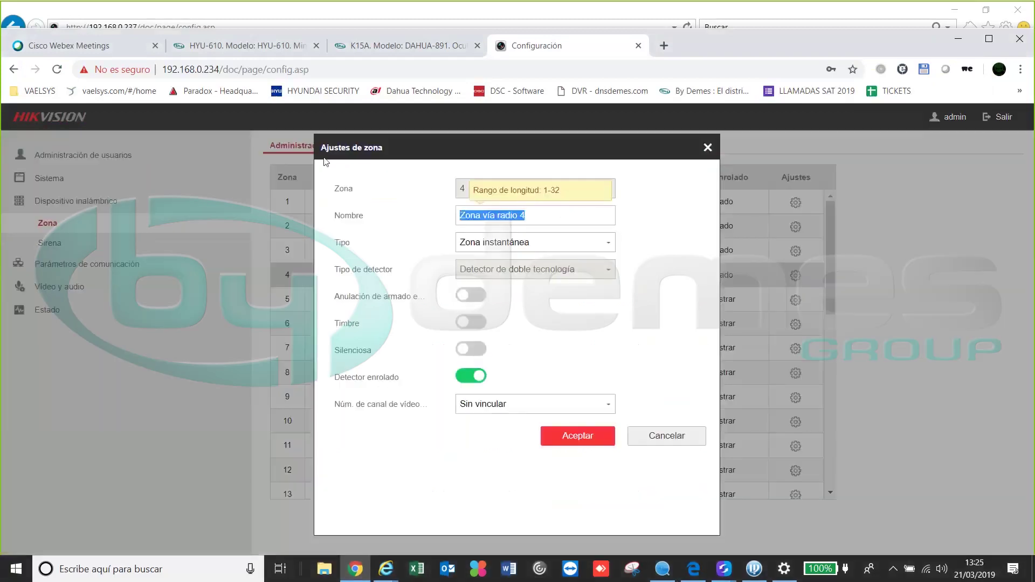
text(exterior)
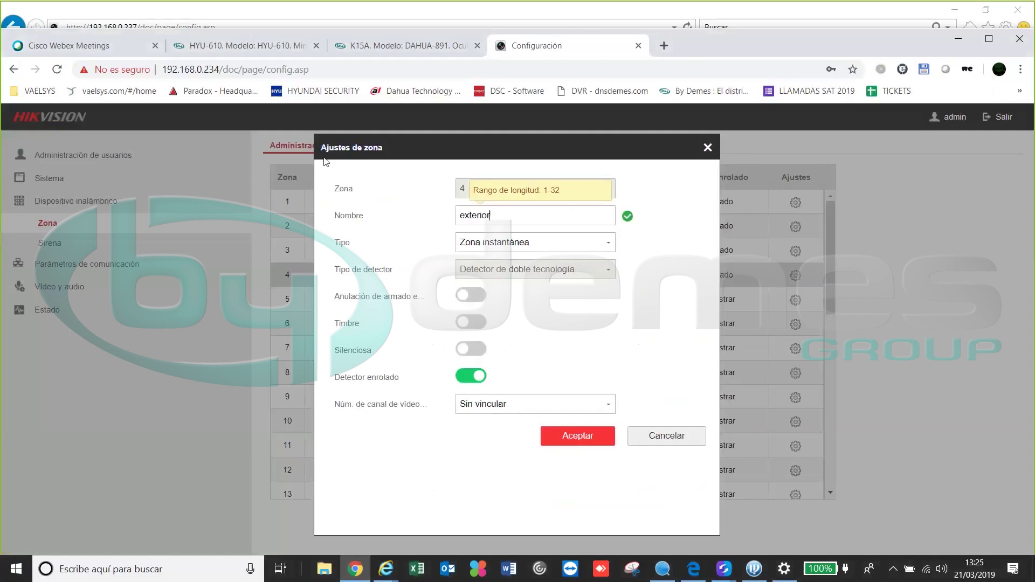
click(558, 249)
click(557, 249)
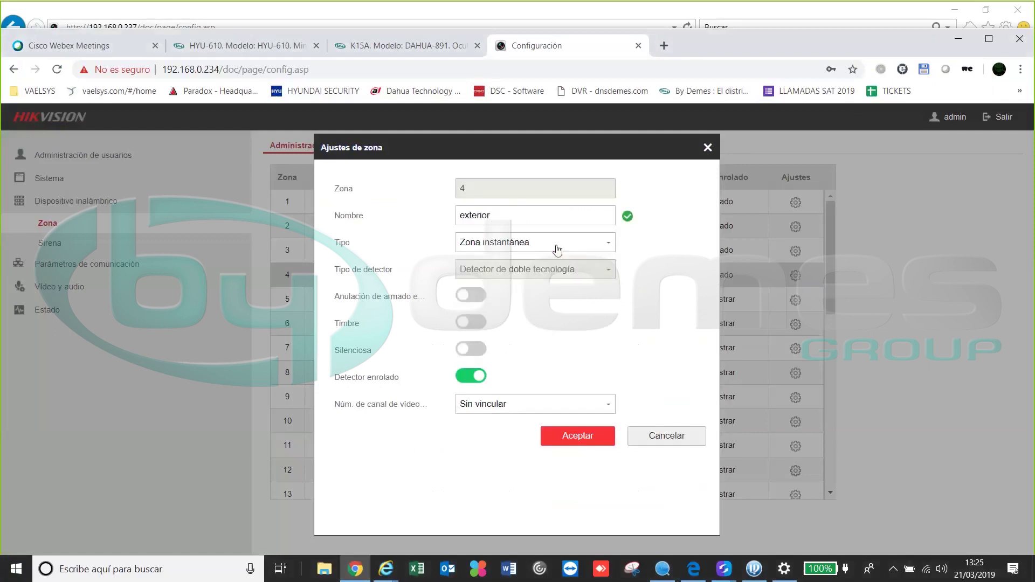
click(507, 404)
click(495, 456)
click(568, 437)
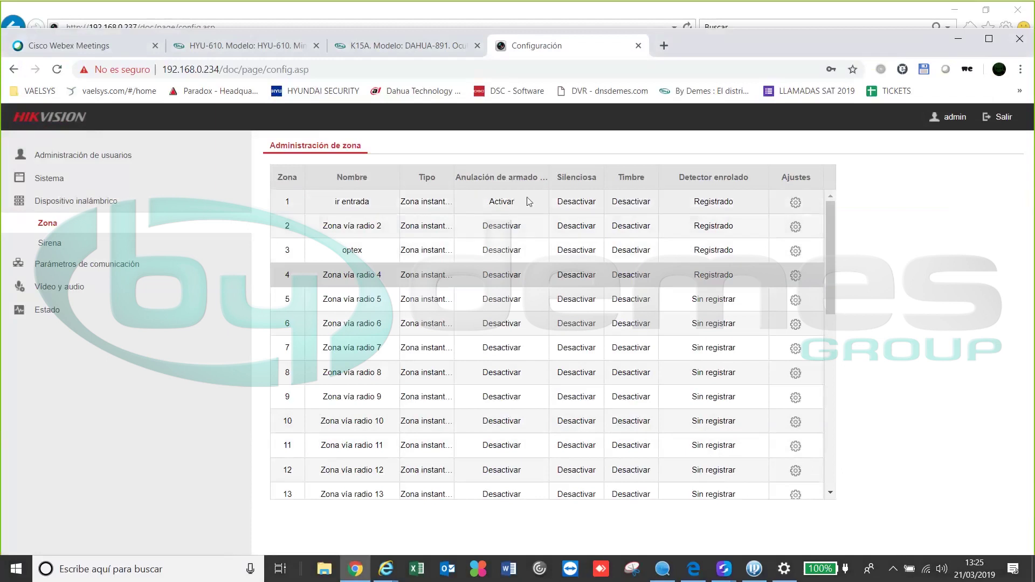
Look over sirena 1's settings, cancel without changes, and go to the Red por cable page
click(59, 248)
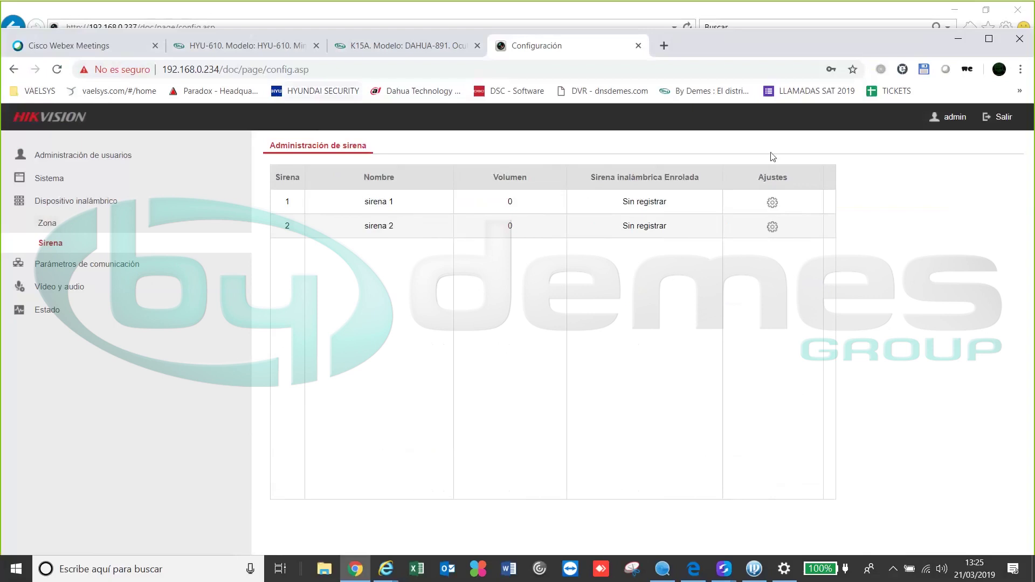
click(772, 202)
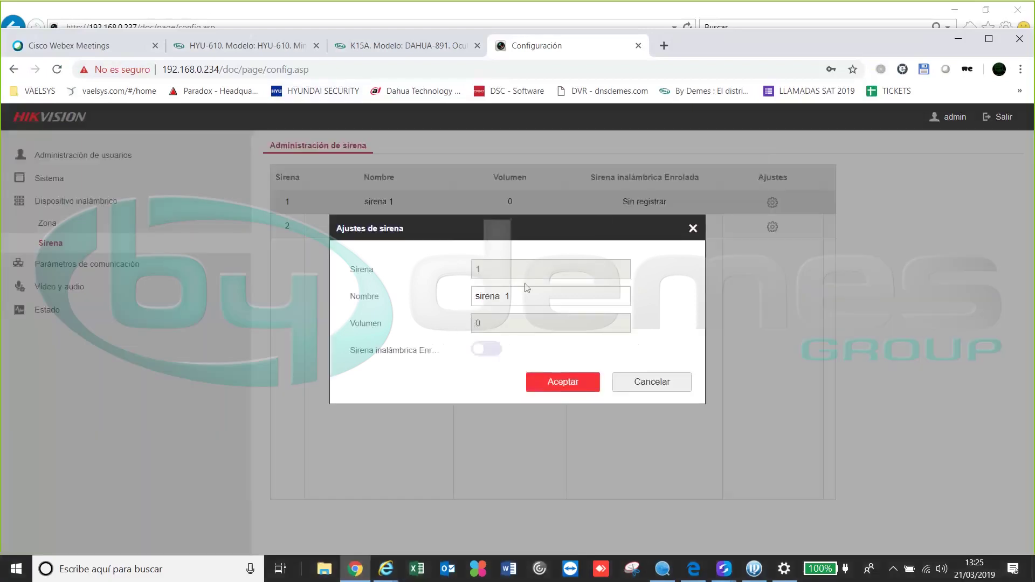
click(693, 228)
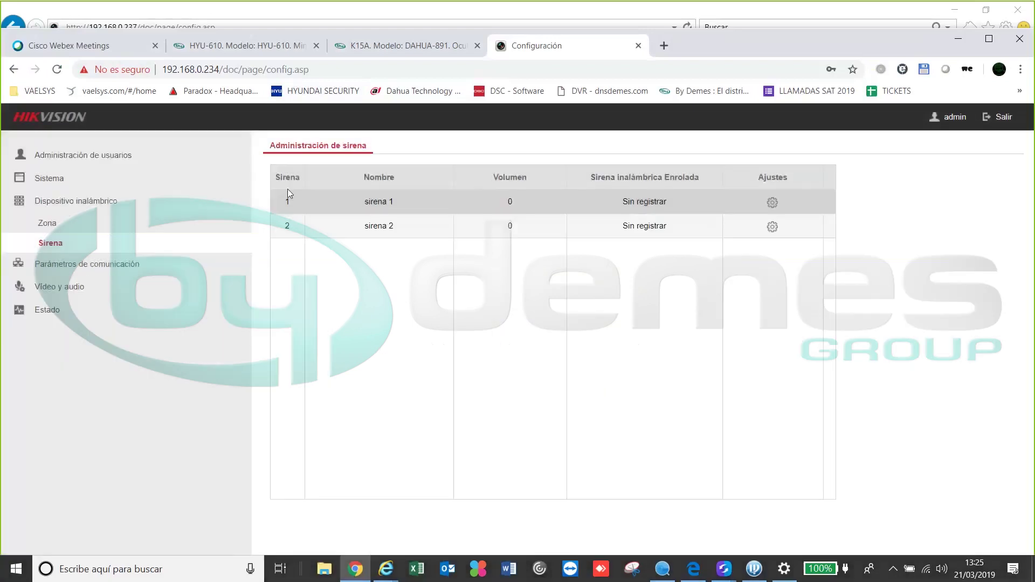
click(89, 264)
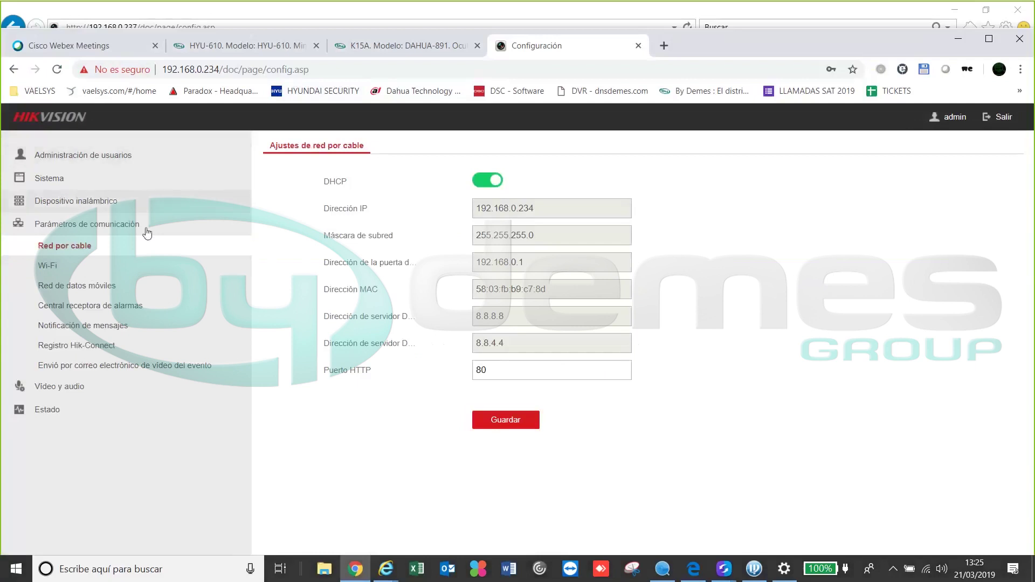
Bring up the hub's Wi-Fi settings and scroll down to the available network list
click(86, 265)
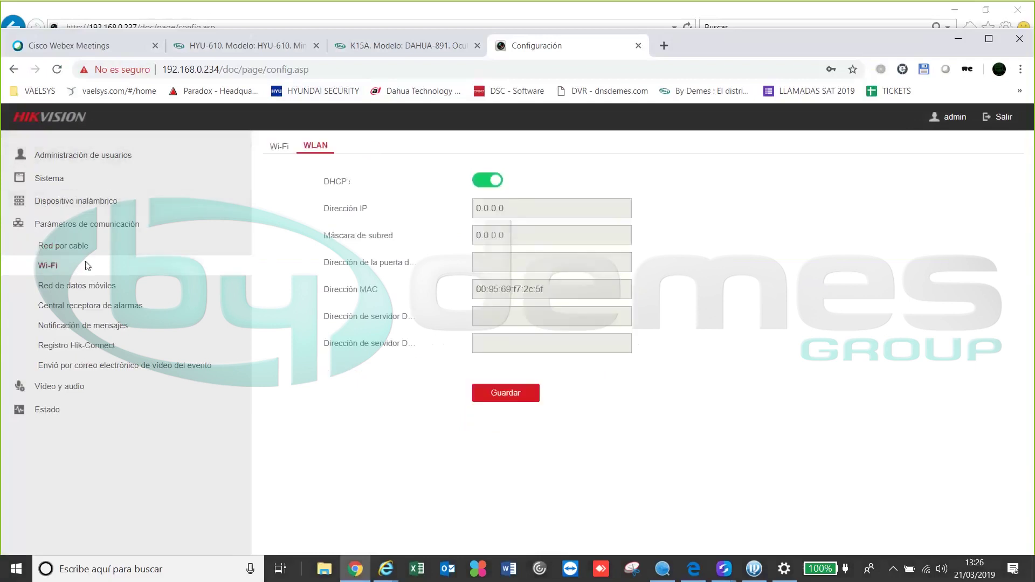
click(279, 145)
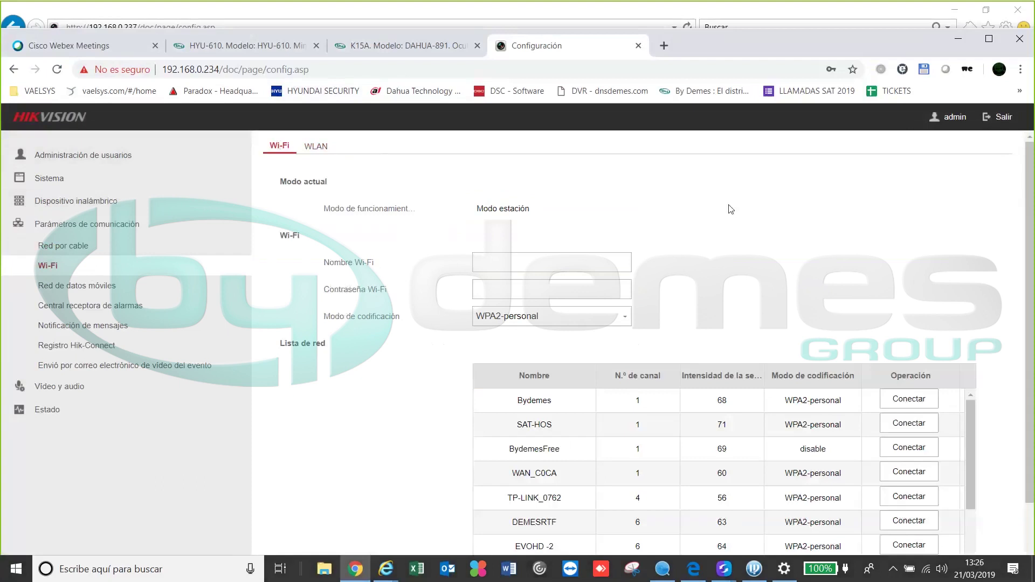
scroll(701, 313, down, 2)
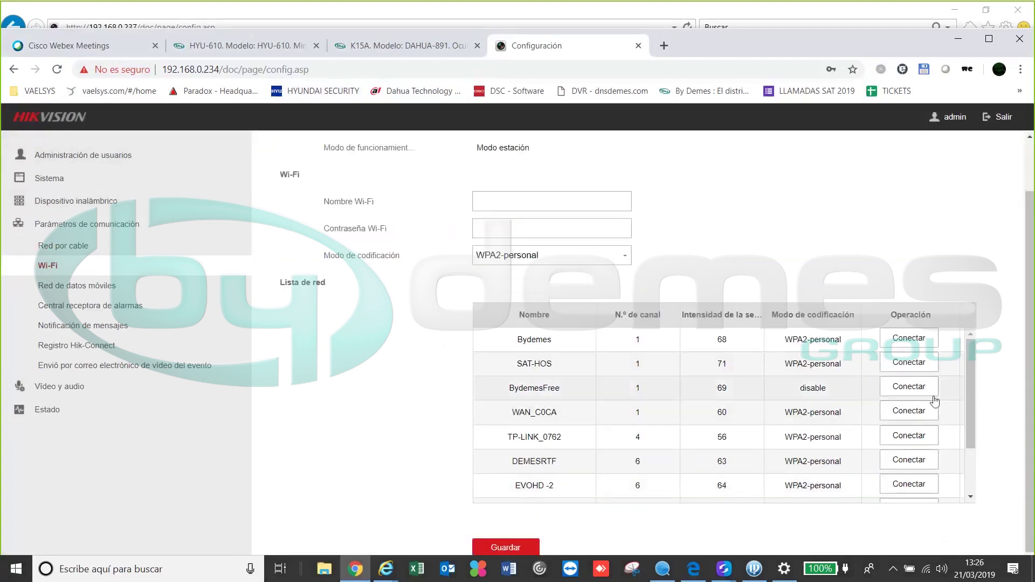
scroll(968, 393, down, 1)
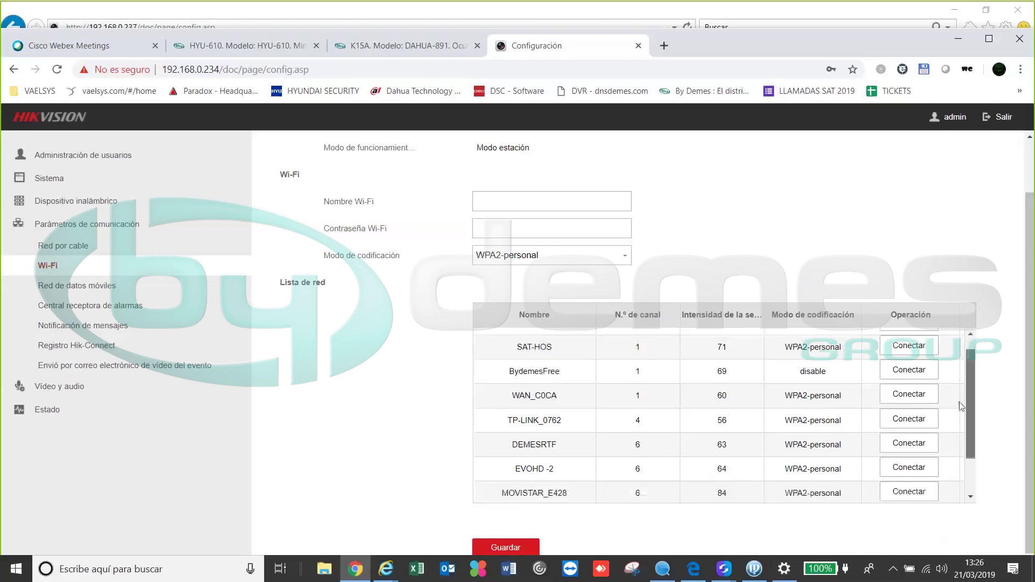
scroll(961, 406, down, 2)
Connect the hub to the EVOHD -2 network with its Wi-Fi password and save
click(910, 415)
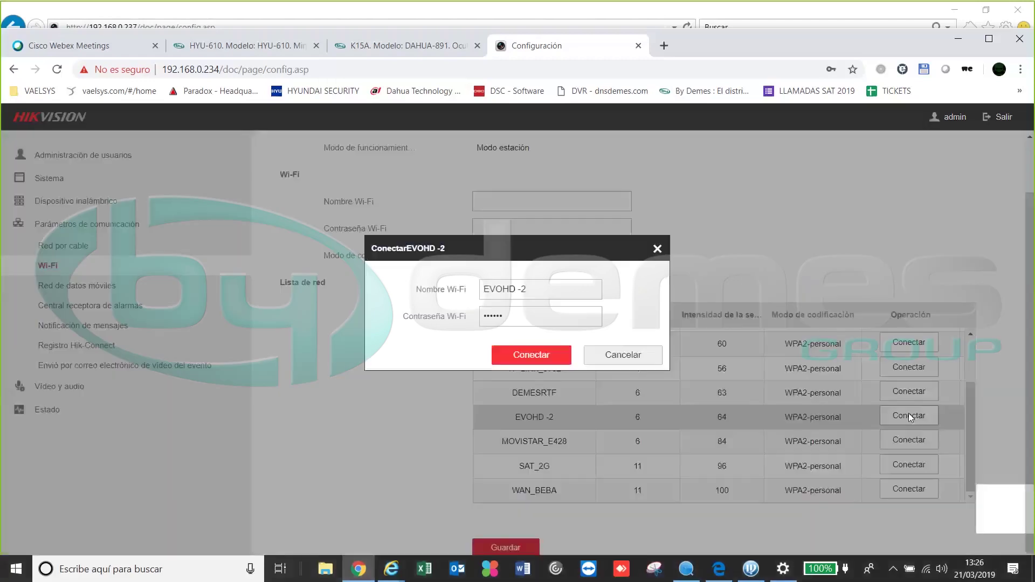
click(521, 356)
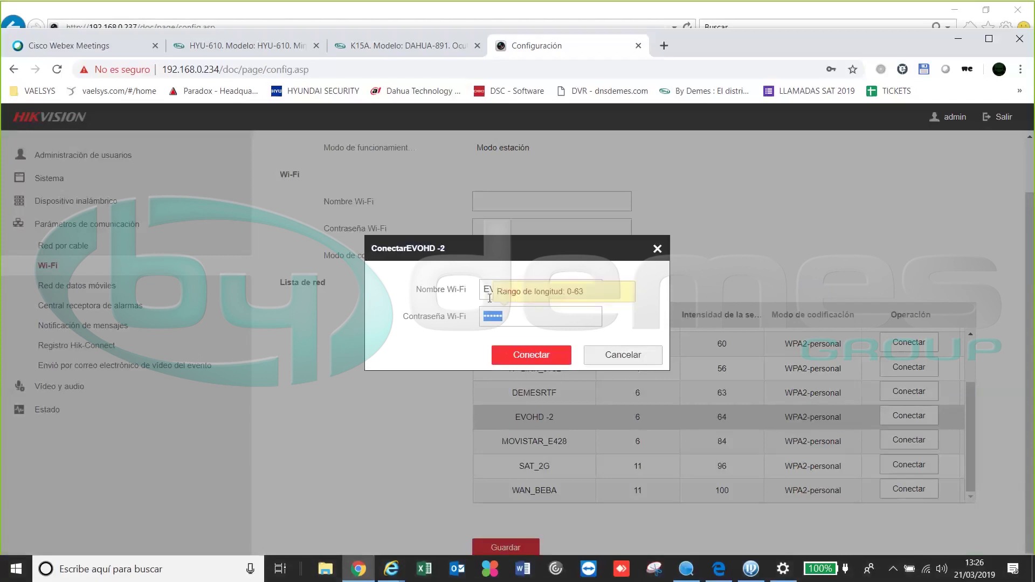
text(*********)
click(536, 365)
click(500, 548)
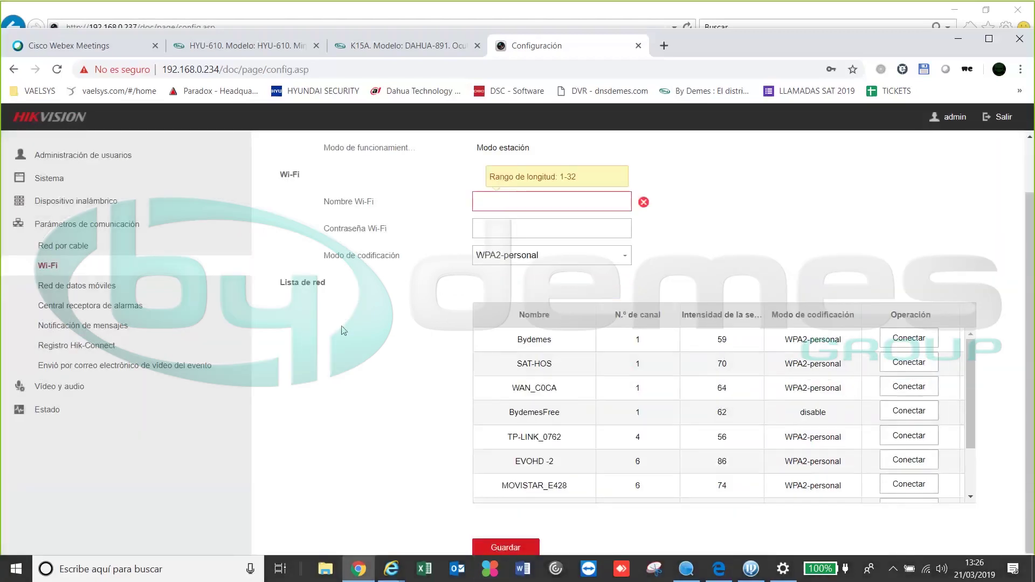
click(103, 285)
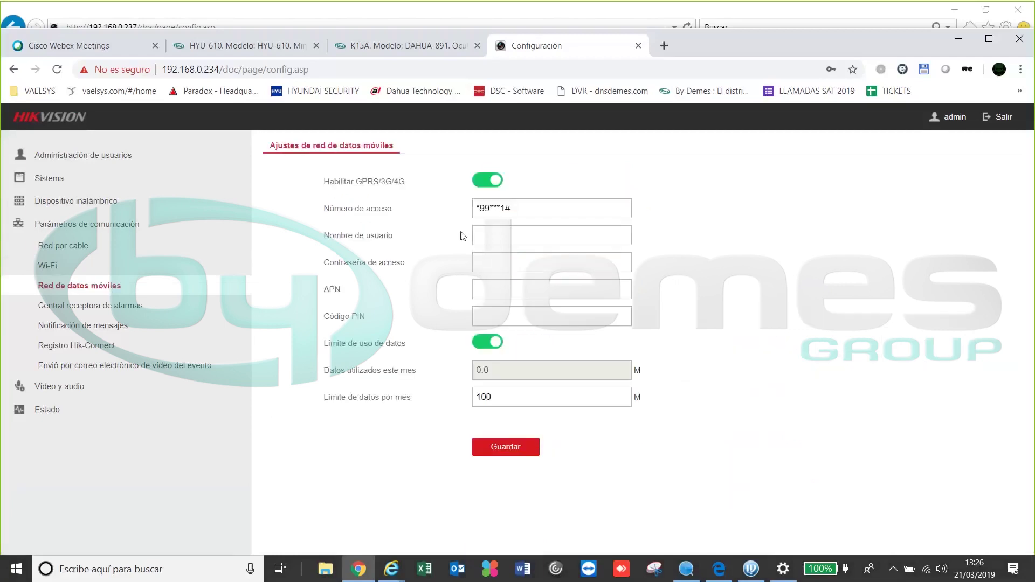
Check the WLAN tab shows 192.168.0.239, then browse mobile data and alarm centre pages
click(54, 265)
click(330, 145)
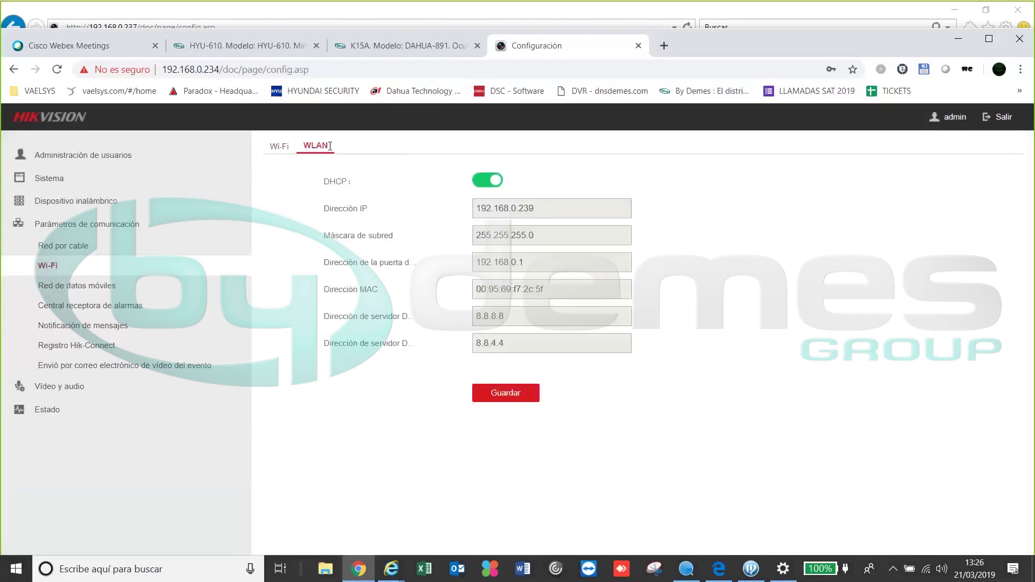
click(286, 147)
click(48, 306)
click(54, 290)
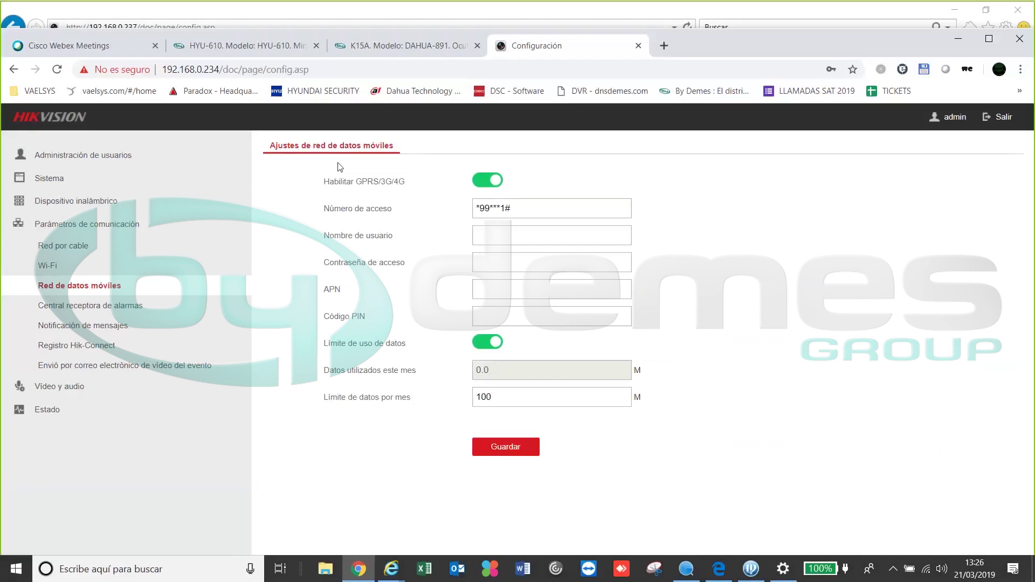
click(108, 303)
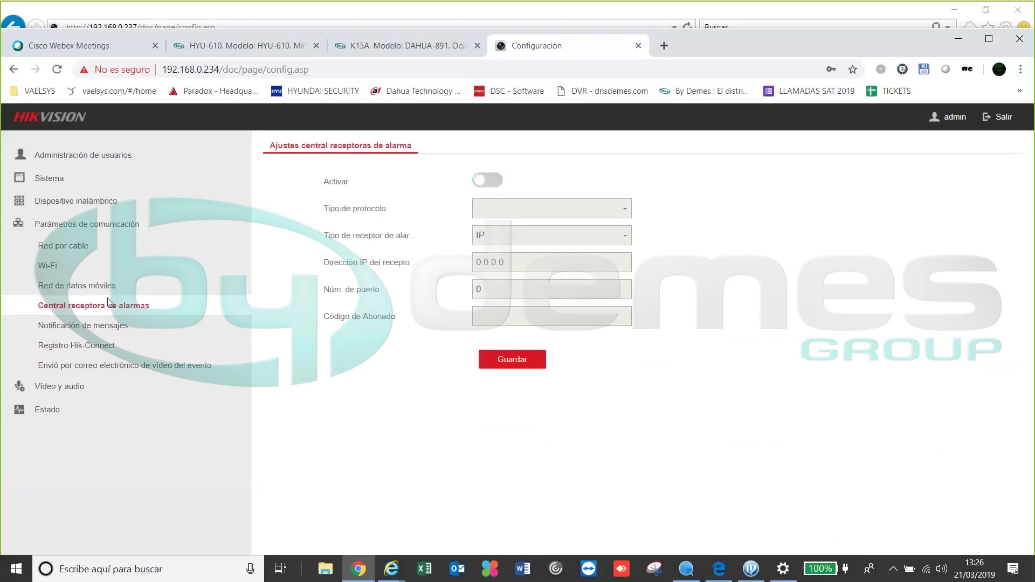
click(85, 325)
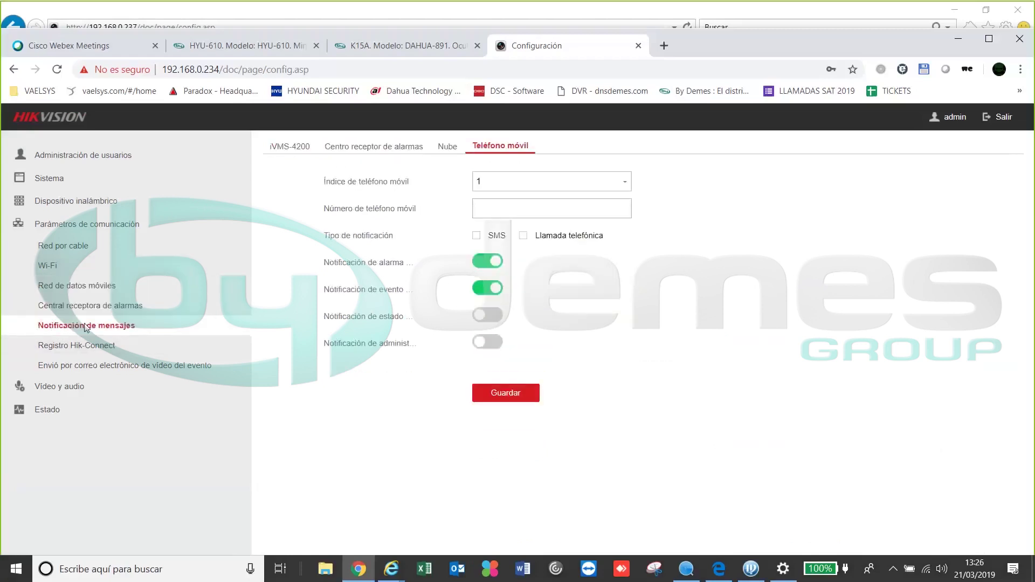
Review the iVMS-4200 and Centro receptor notification settings
click(283, 152)
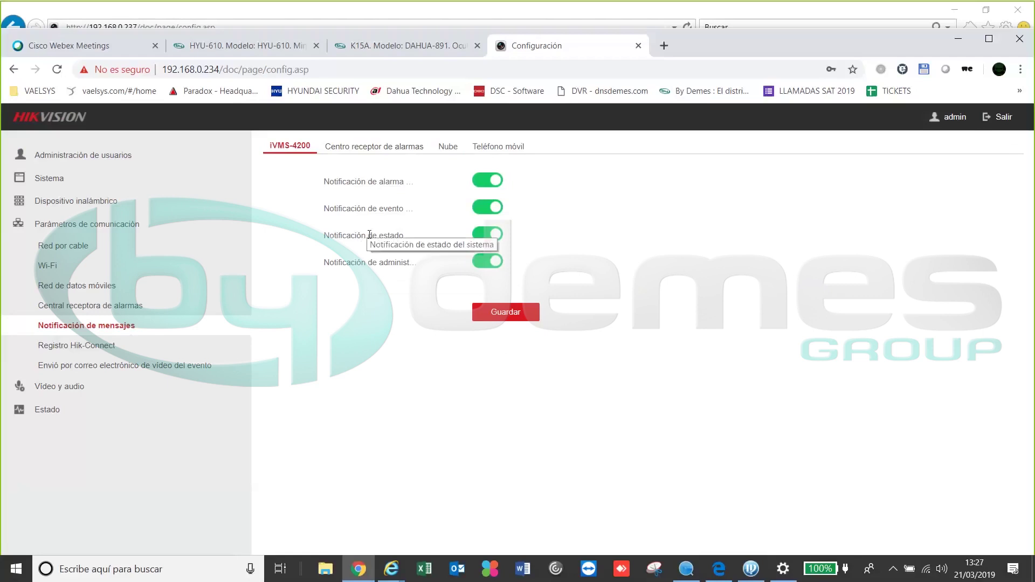
click(369, 146)
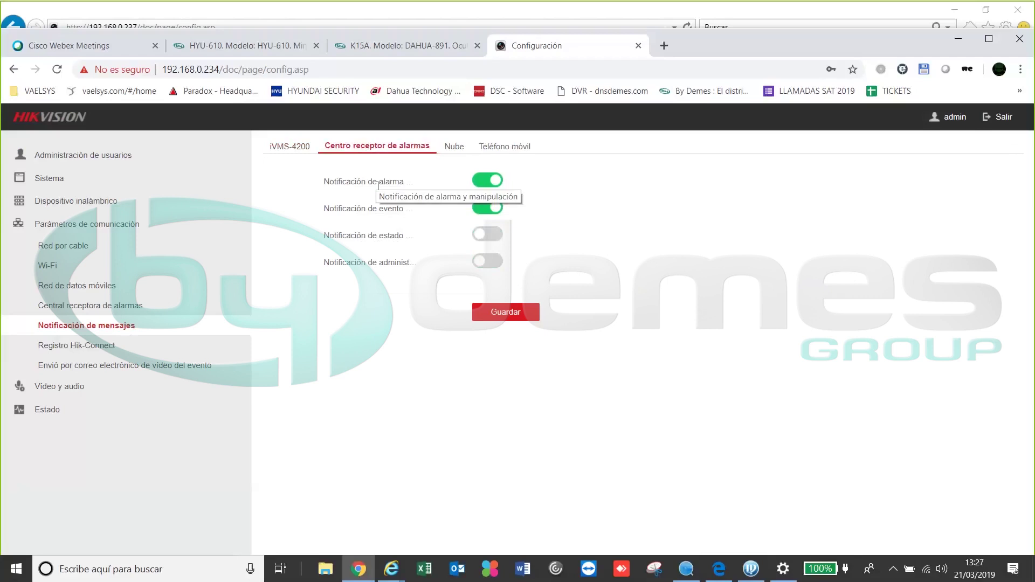
click(448, 148)
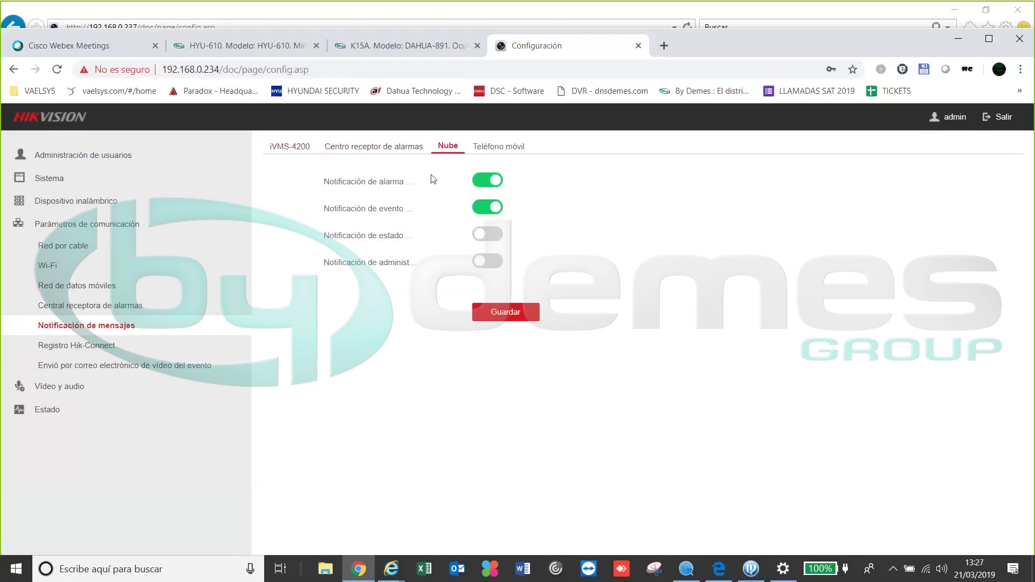
On the Nube tab, switch on system status and administration notifications and save
click(487, 235)
click(488, 263)
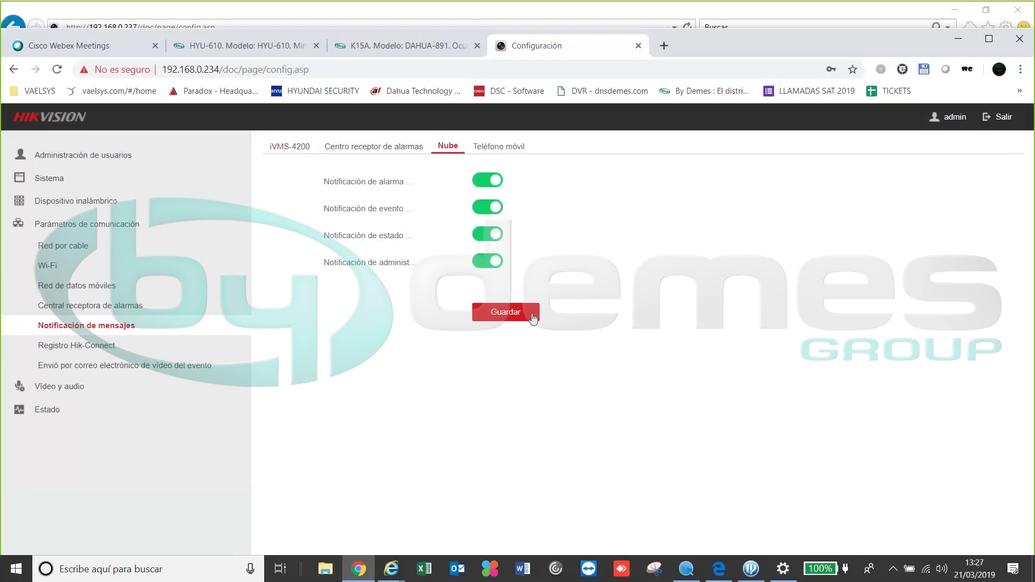
click(533, 314)
click(484, 146)
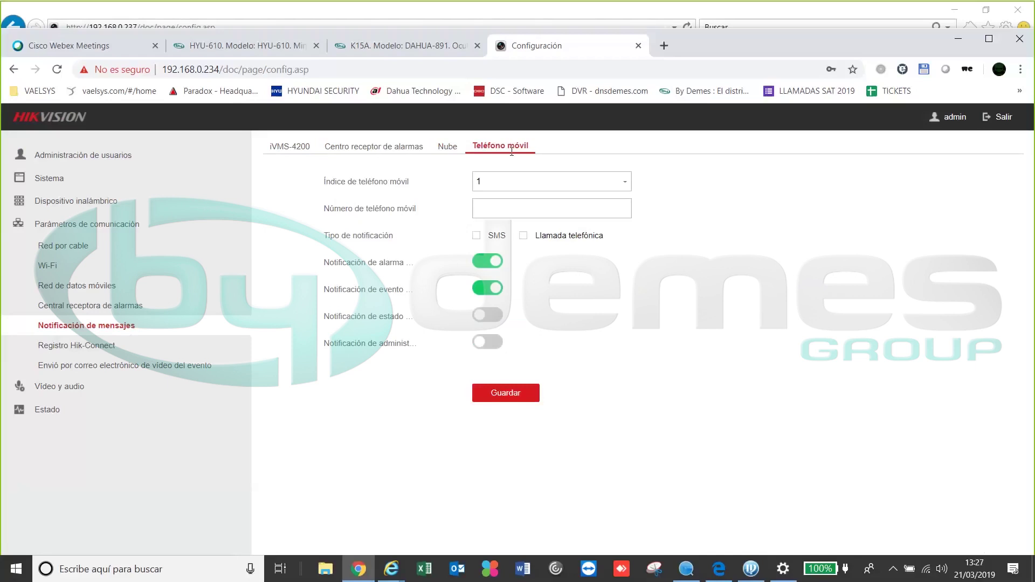
For mobile phone index 1, choose SMS delivery and turn on administrator notifications
click(625, 182)
scroll(585, 231, down, 1)
click(679, 181)
click(477, 235)
click(489, 338)
Switch to mobile phone index 2 and save the phone notification settings
click(590, 183)
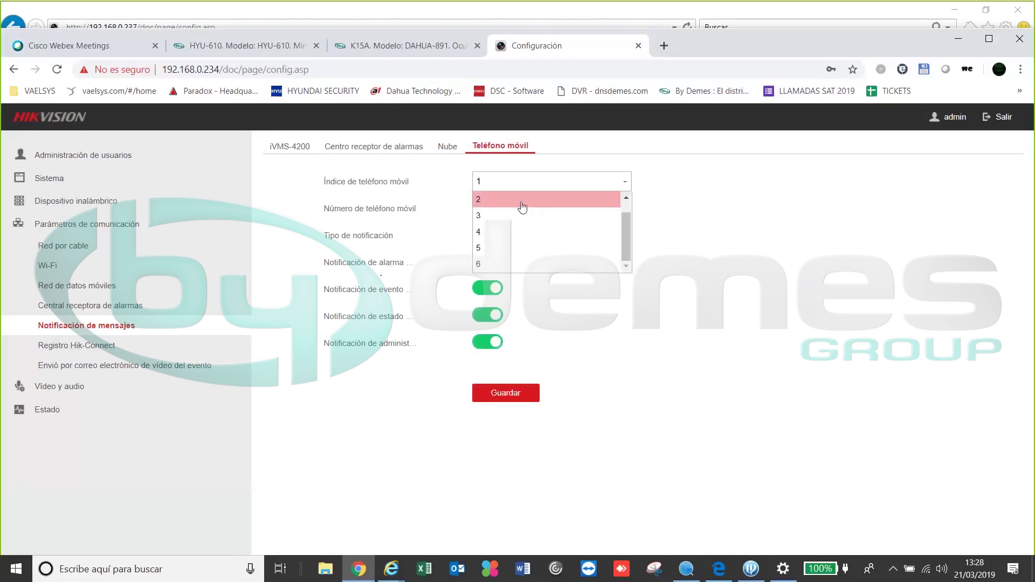
click(523, 203)
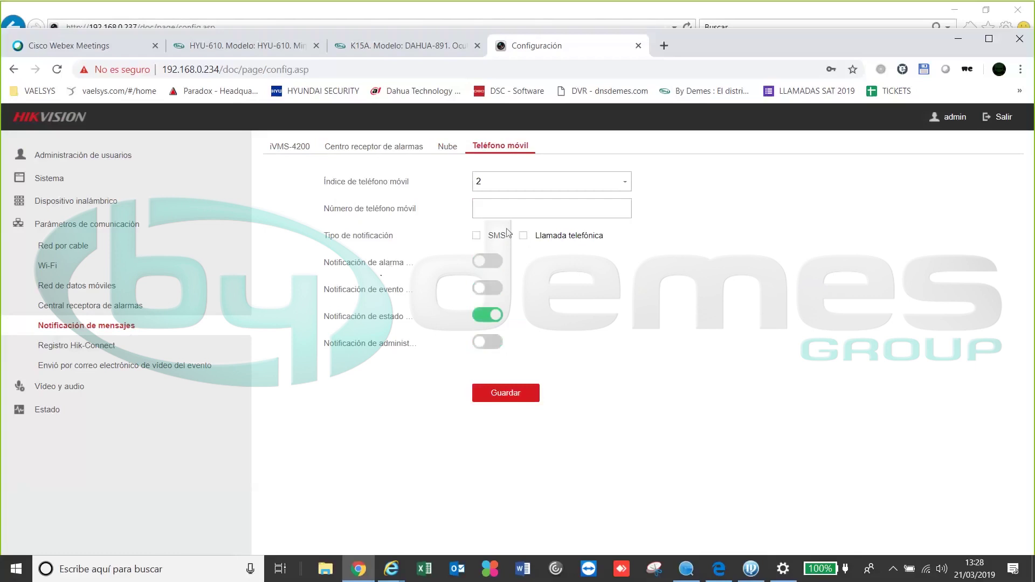
click(500, 401)
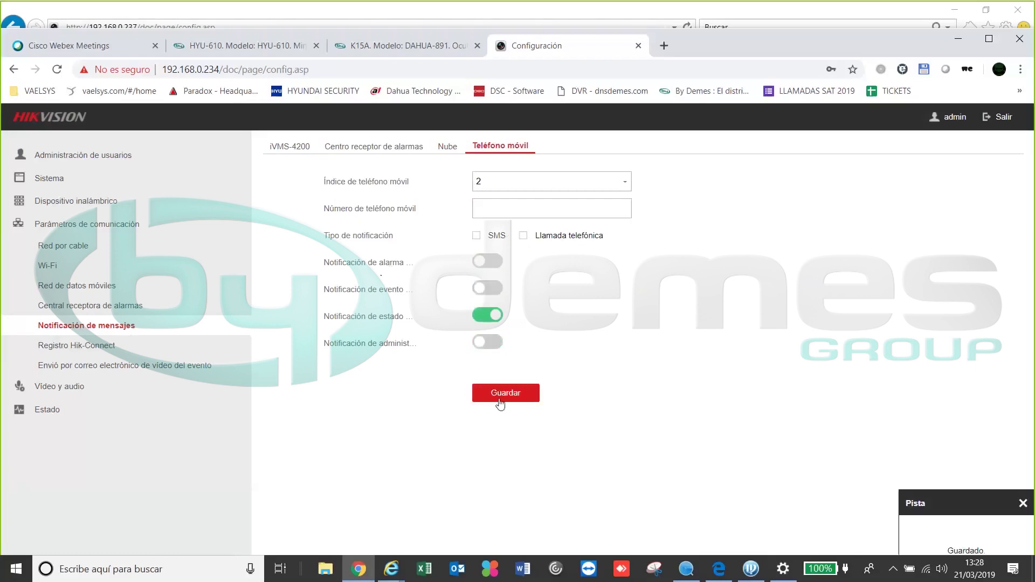
click(72, 348)
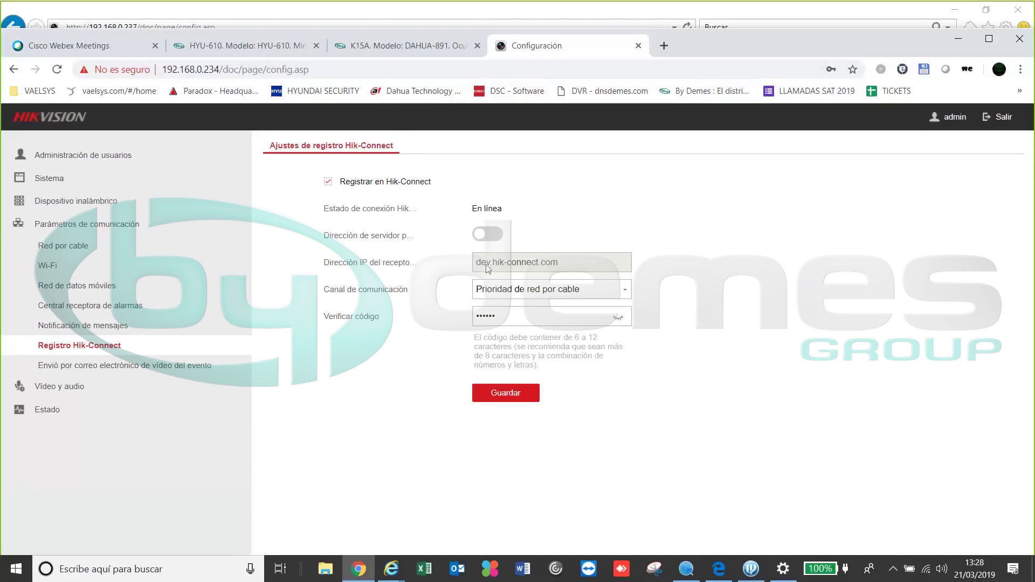
Leave the Hik-Connect channel on Prioridad de red por cable, then go to event-video e-mail settings
click(550, 291)
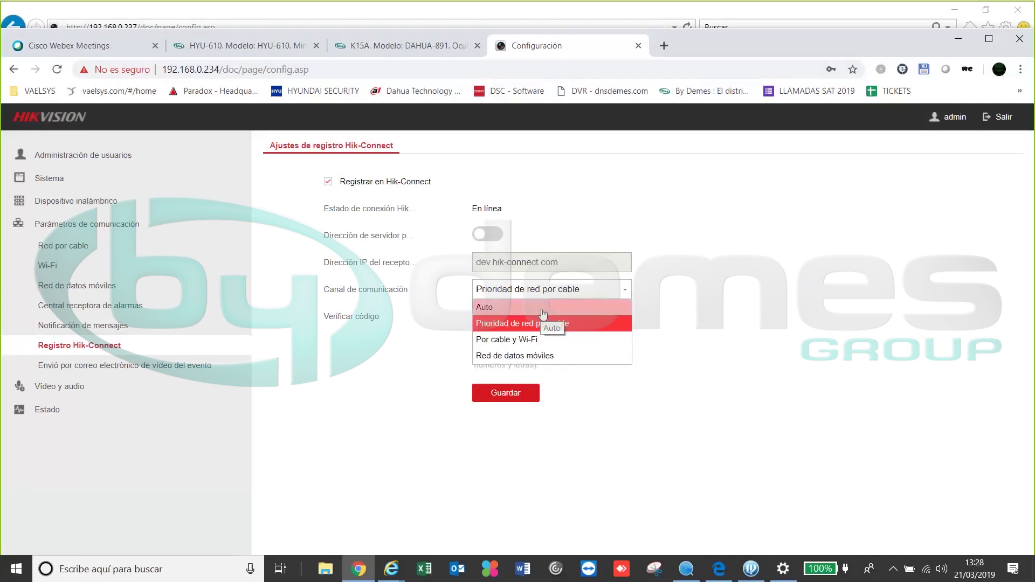
click(534, 316)
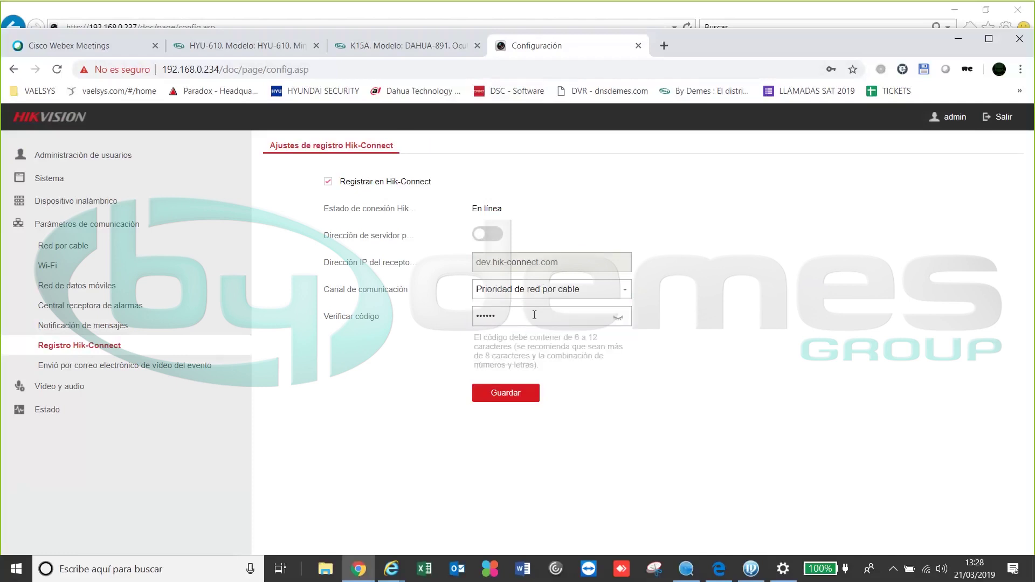
click(557, 296)
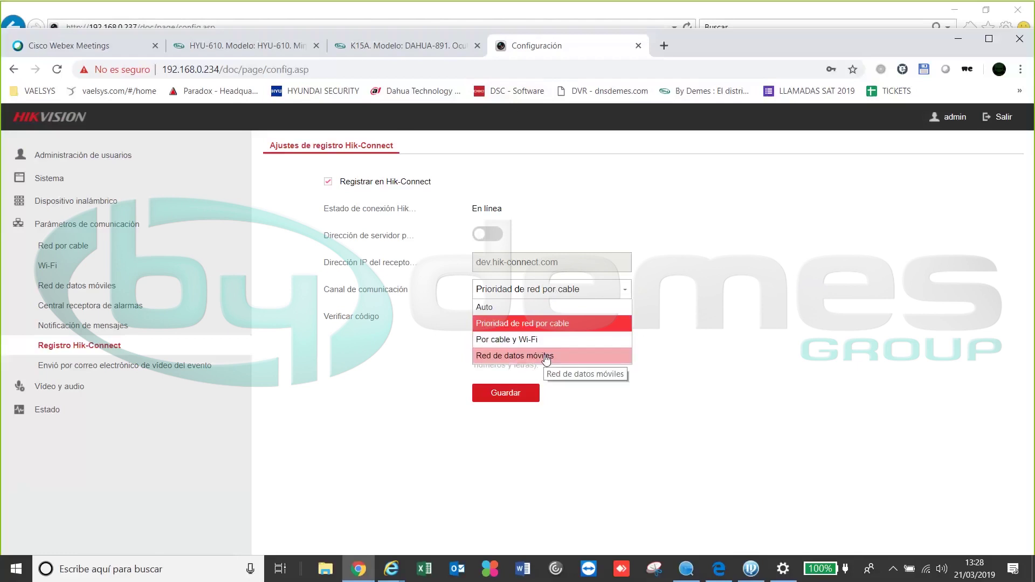
click(540, 324)
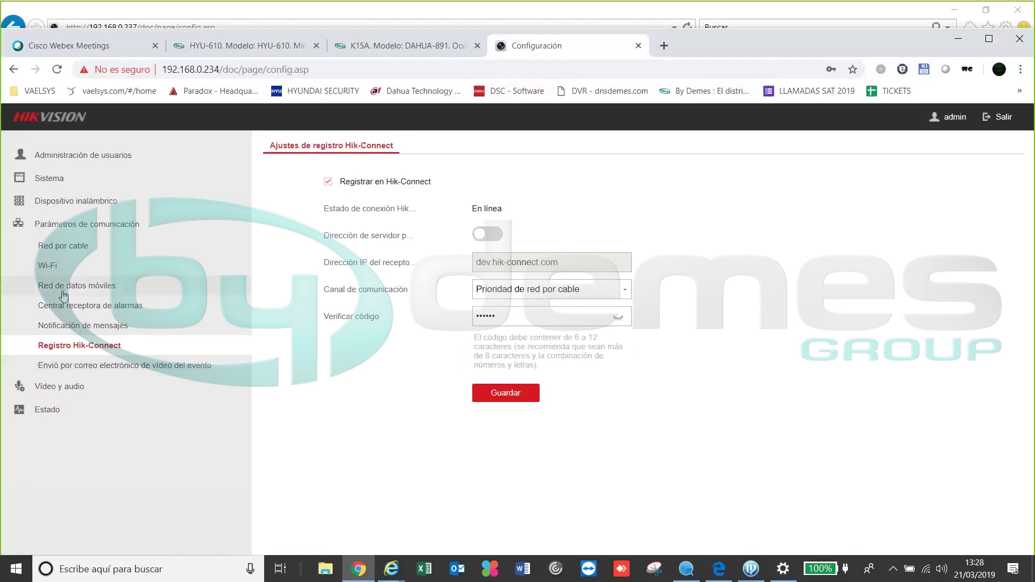
click(97, 365)
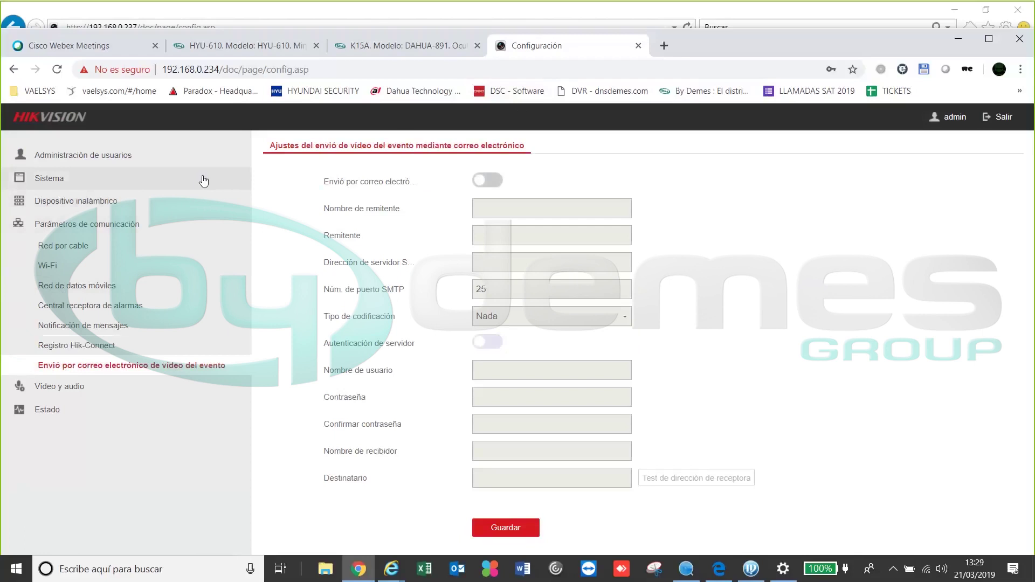
Save the Ajustes de eventos de vídeo at 192 Kbps, then view the Zona status table
click(68, 387)
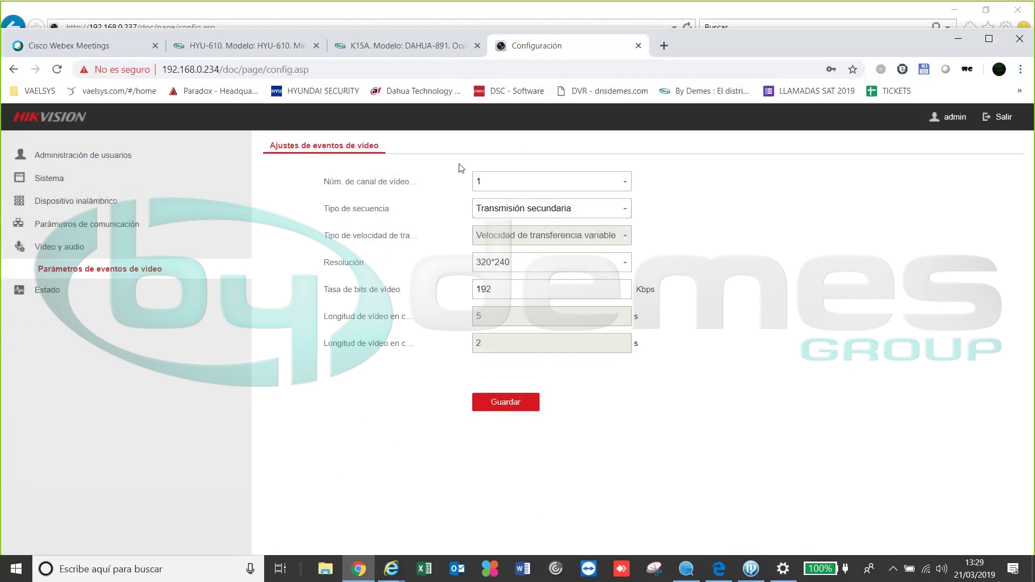
click(500, 405)
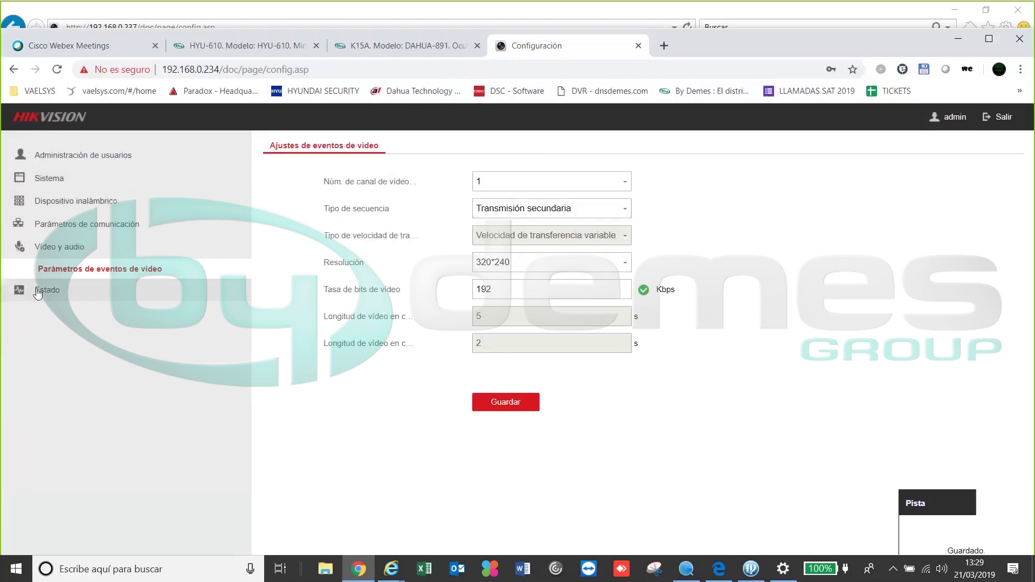
click(38, 291)
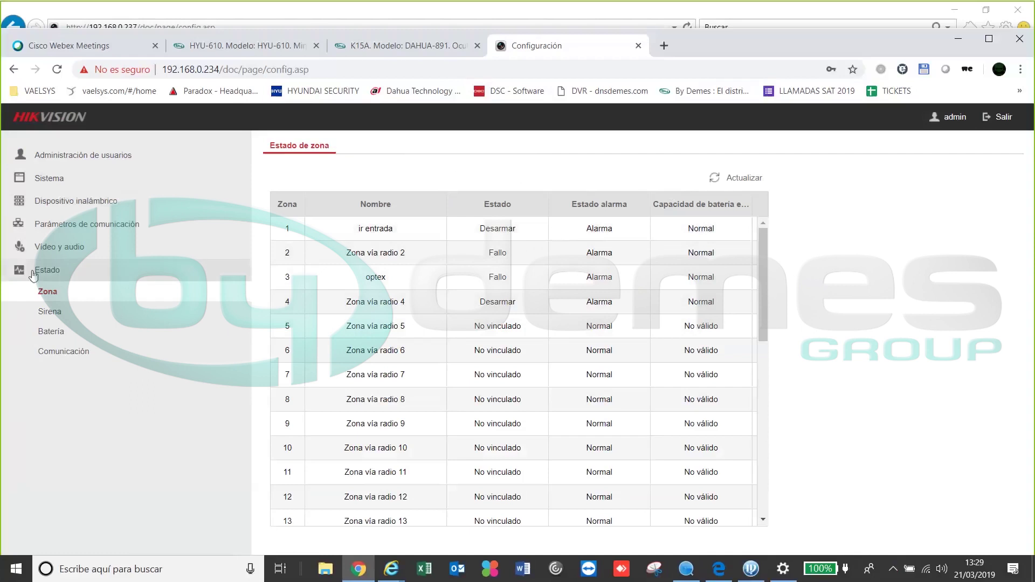
Review siren, battery and communication status, noting all networks Normal, then open user administration
click(53, 312)
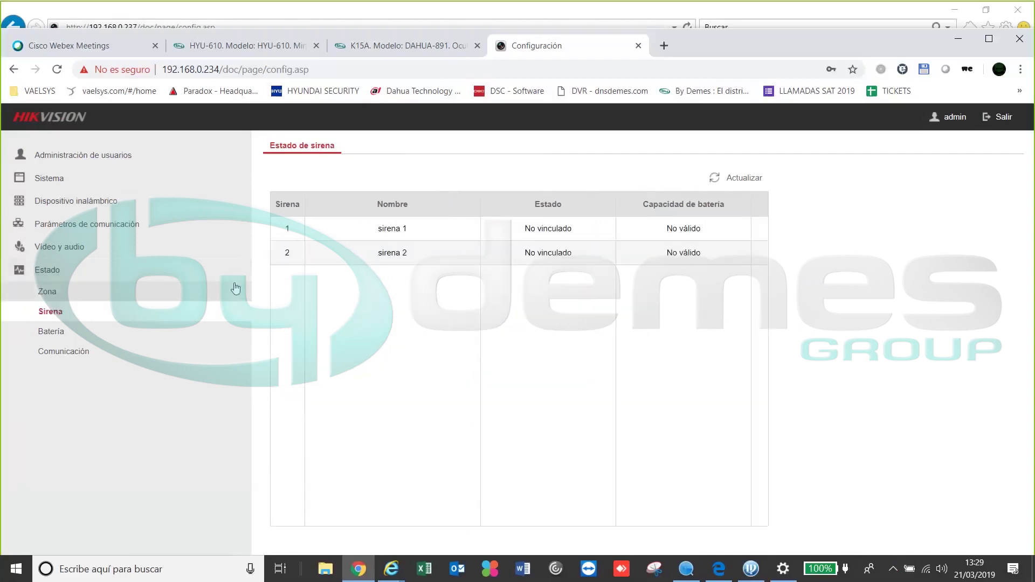
click(88, 332)
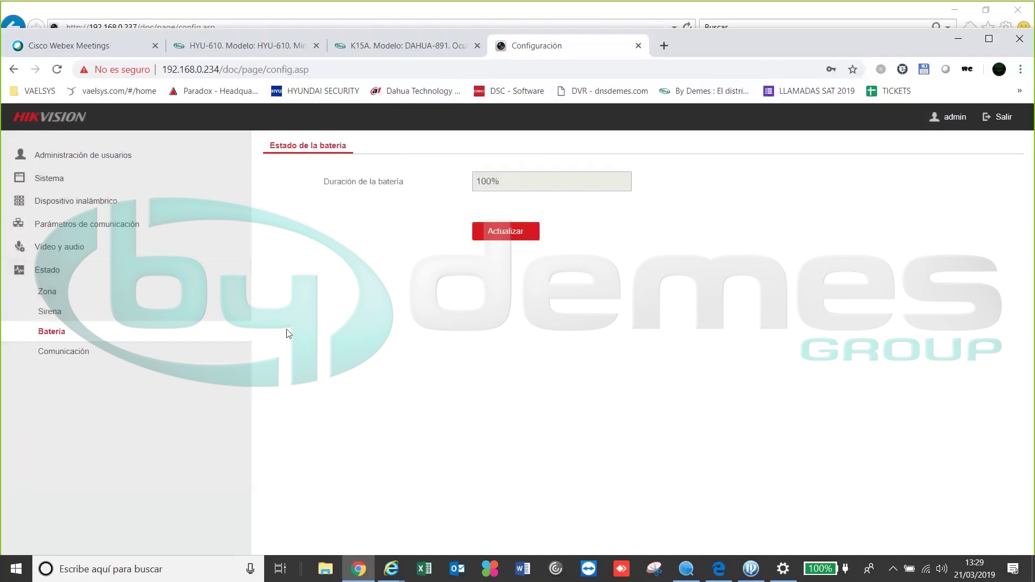
click(67, 349)
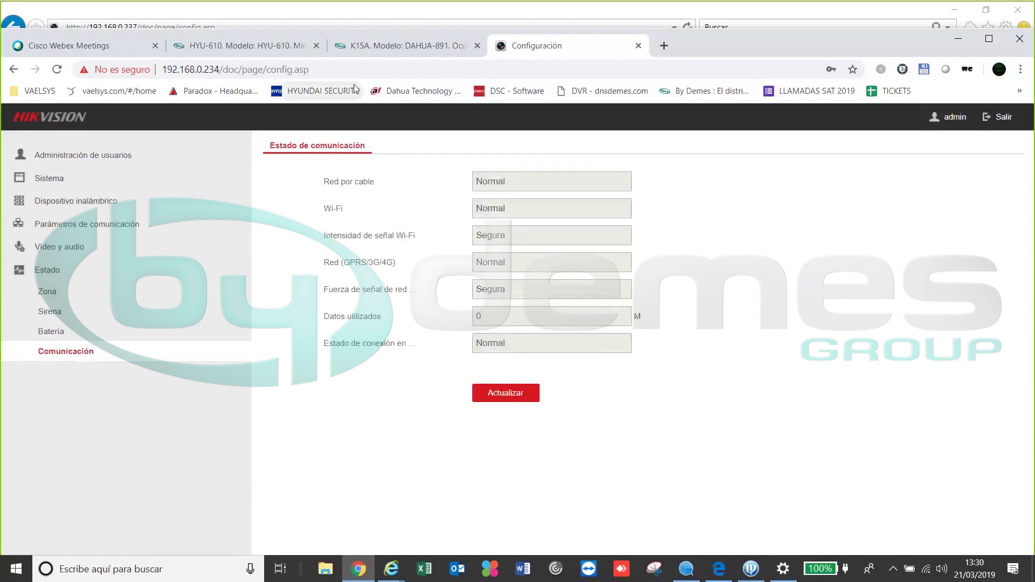
double_click(549, 263)
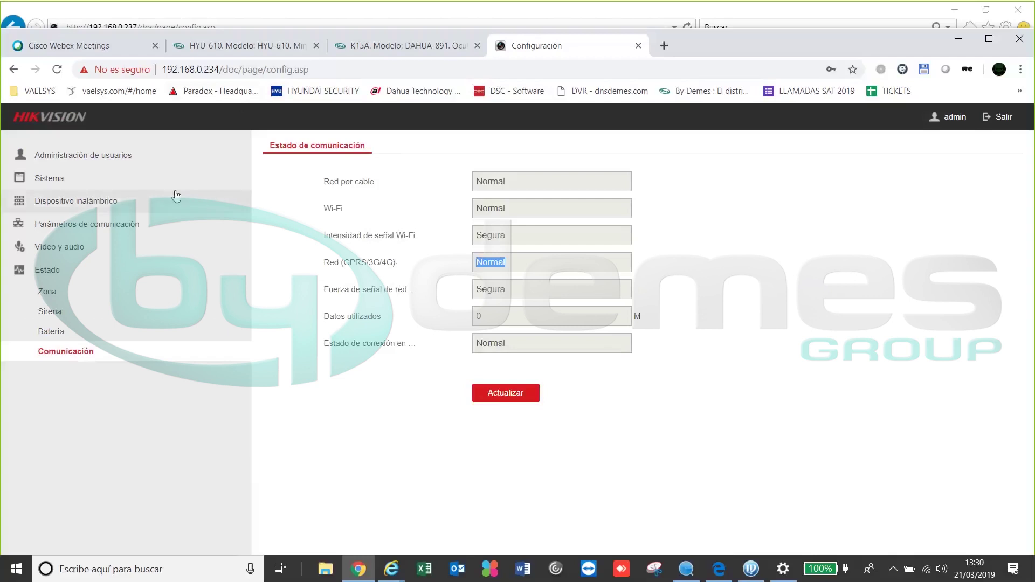
click(130, 162)
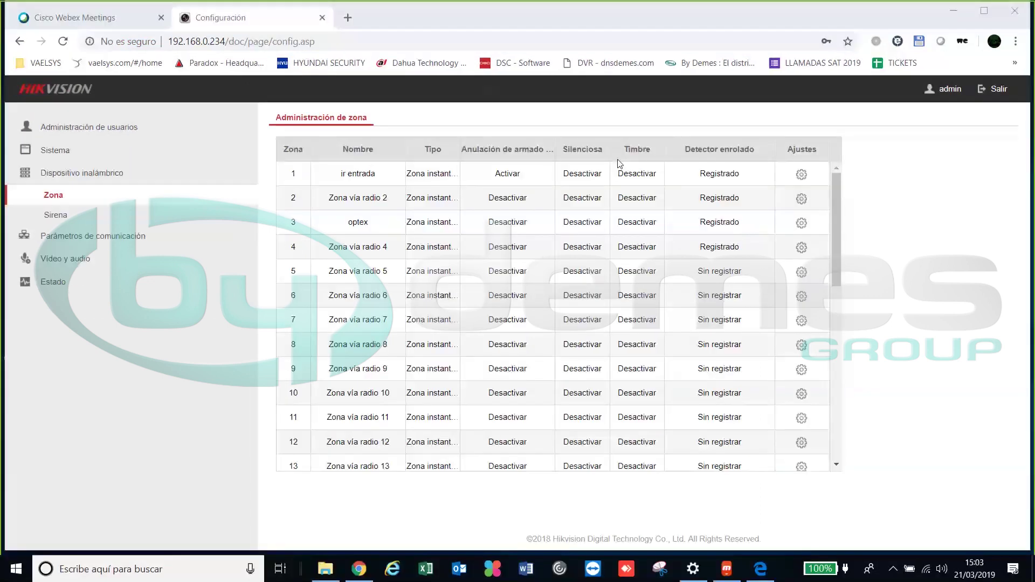
Minimize Chrome to reveal the desktop showing the mirrored phone screen
click(952, 11)
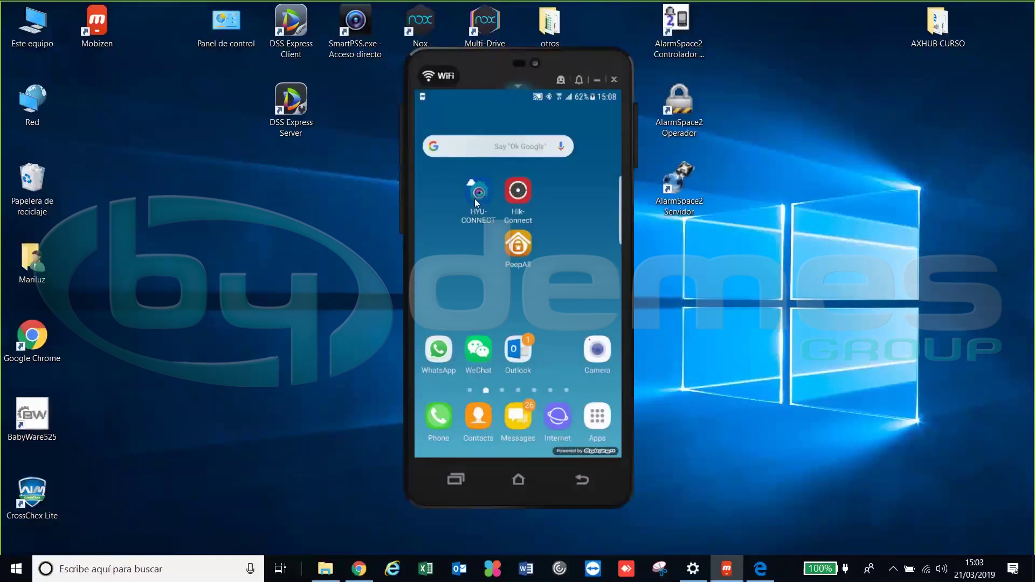
Launch HYU-Connect on the mirrored phone and begin adding a device via QR code scan
click(534, 200)
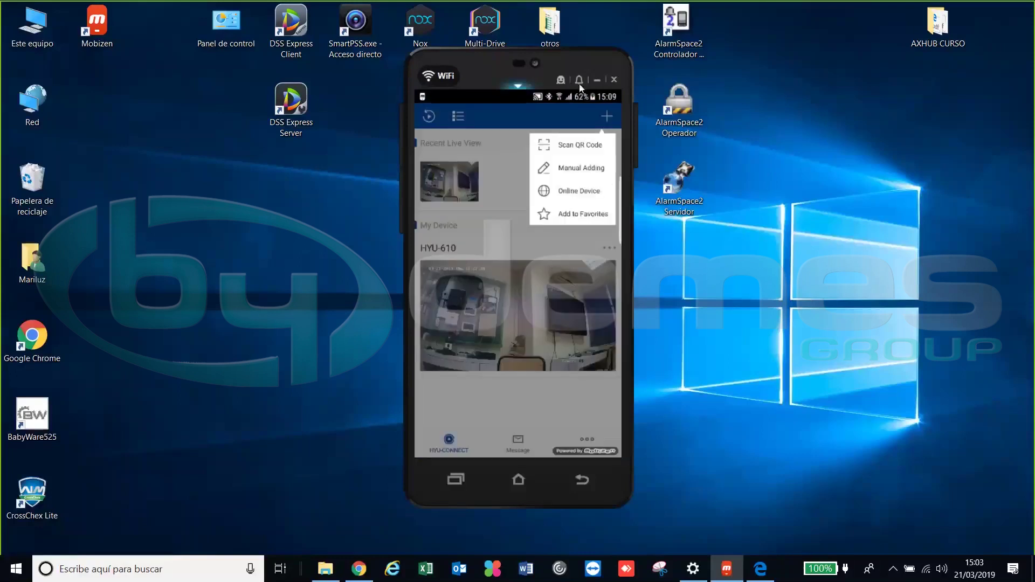
click(570, 147)
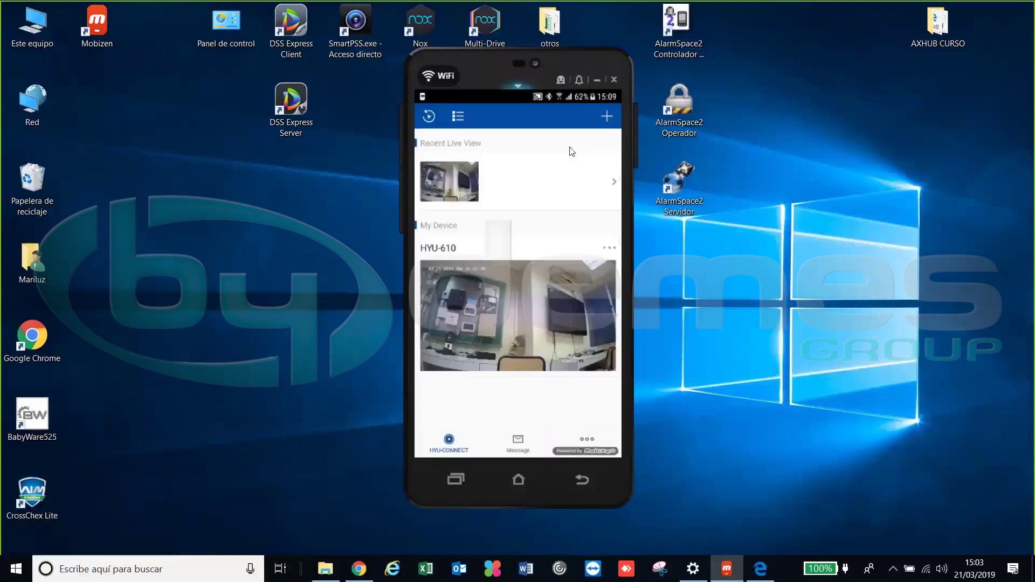